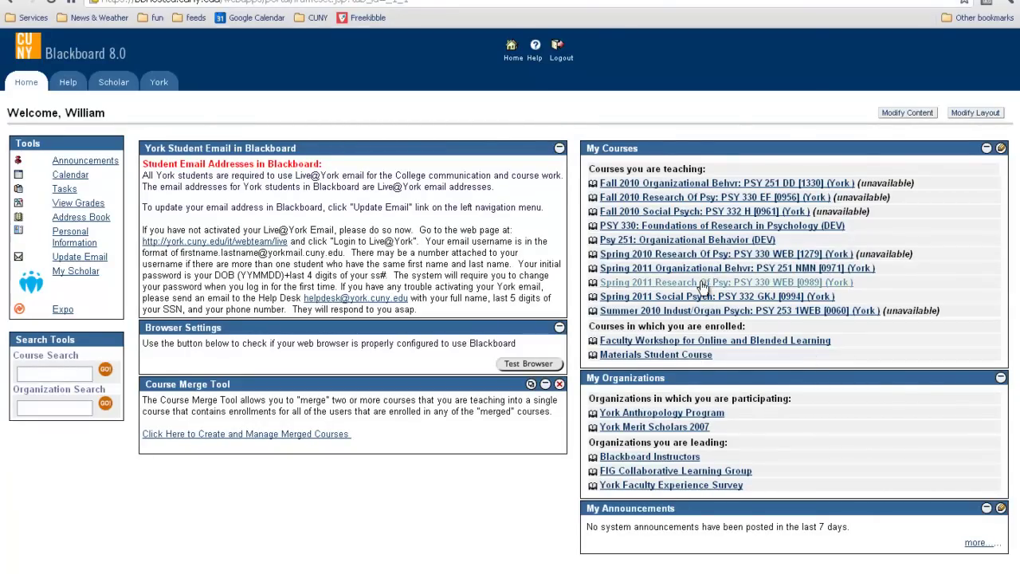
Open the Hobby Wiki from Research Of Psy's Weekly assignments, Week 1 wikis material.
click(705, 285)
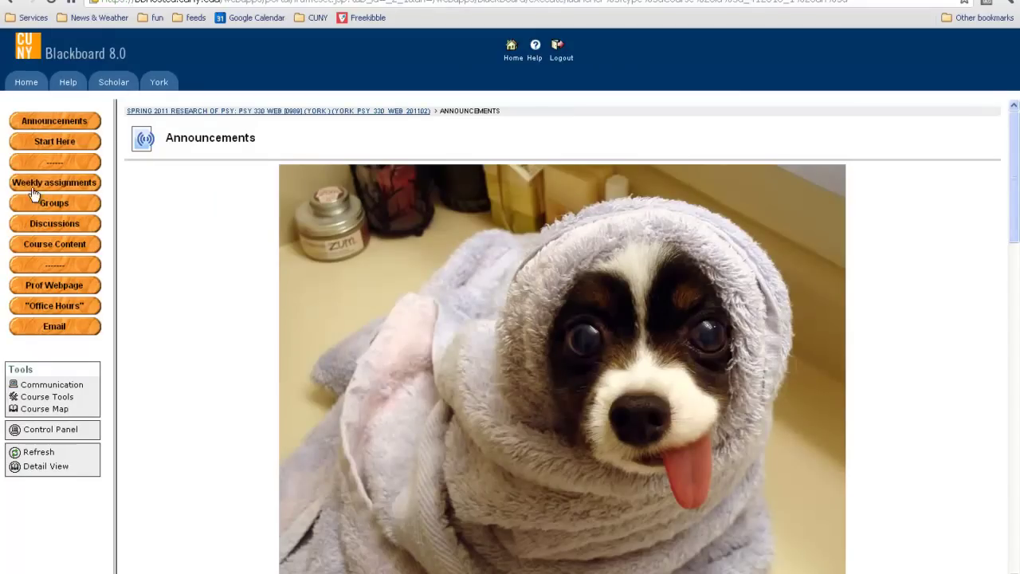
click(33, 184)
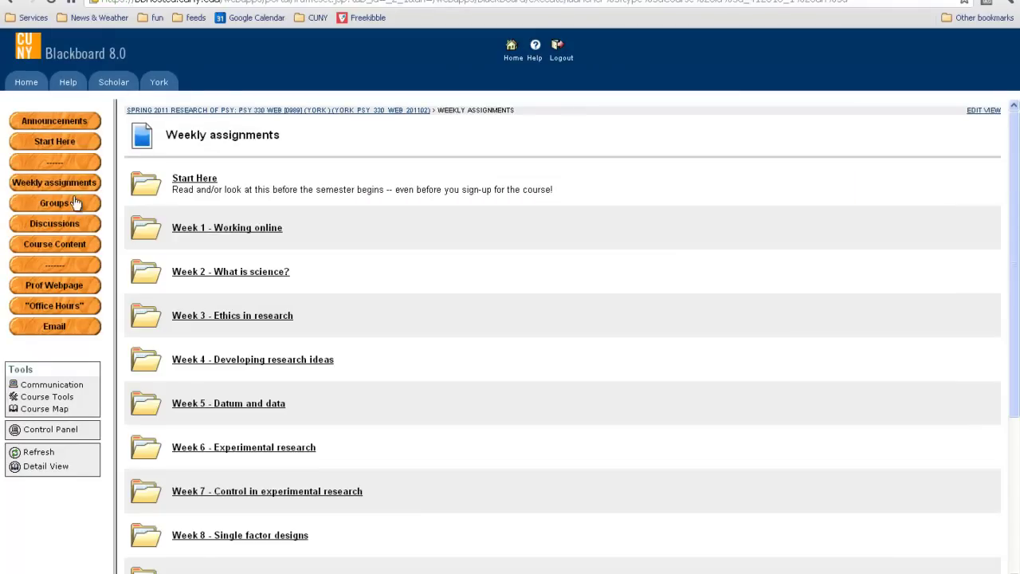
click(233, 228)
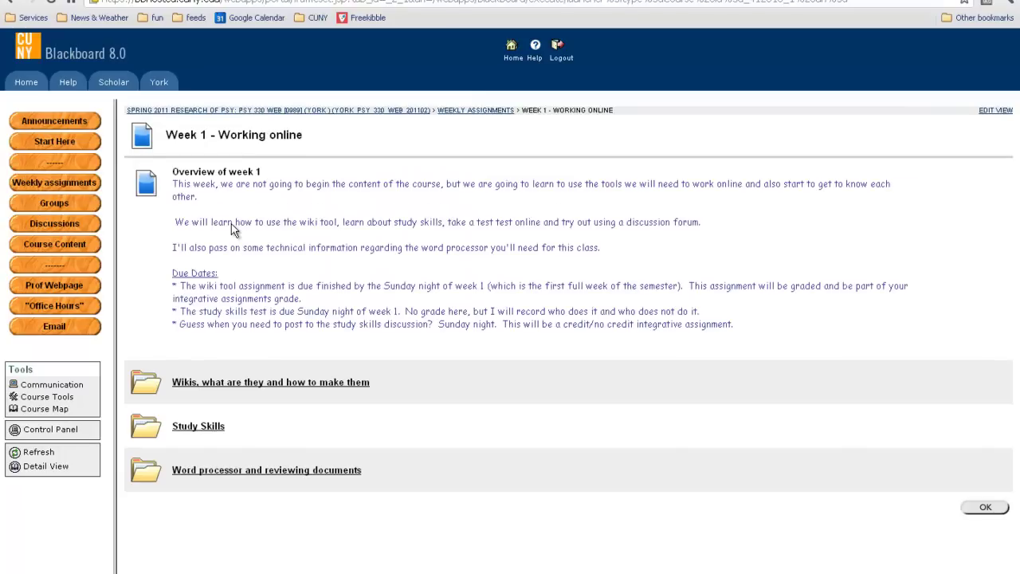
click(281, 386)
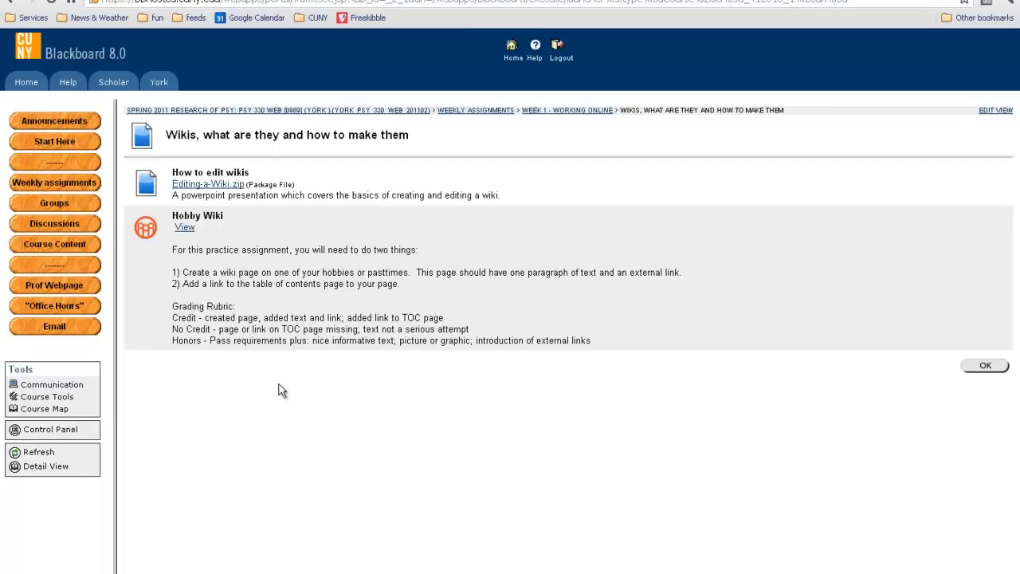
click(186, 229)
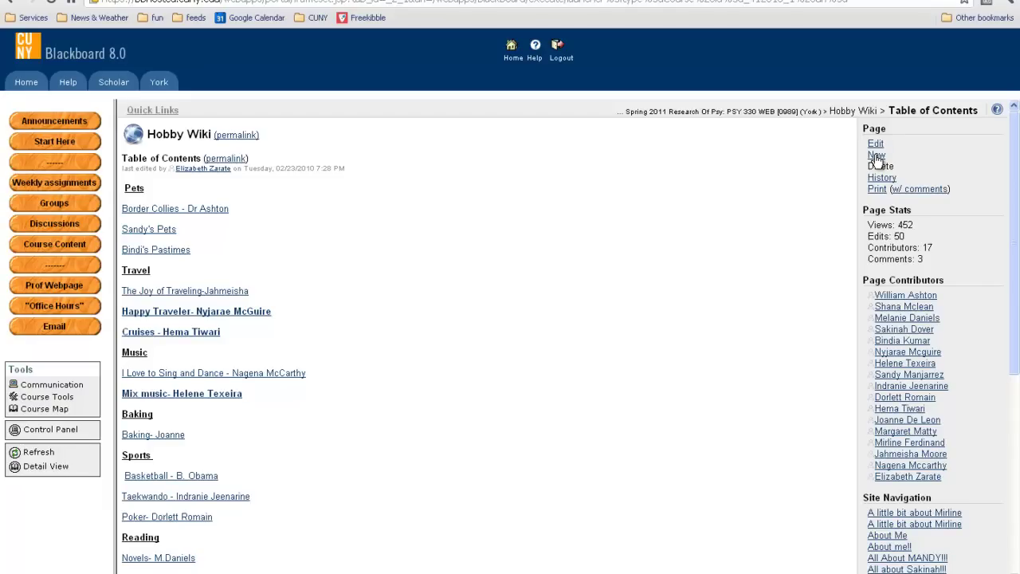
Create a new blank page in the Hobby Wiki from the Page panel.
click(876, 156)
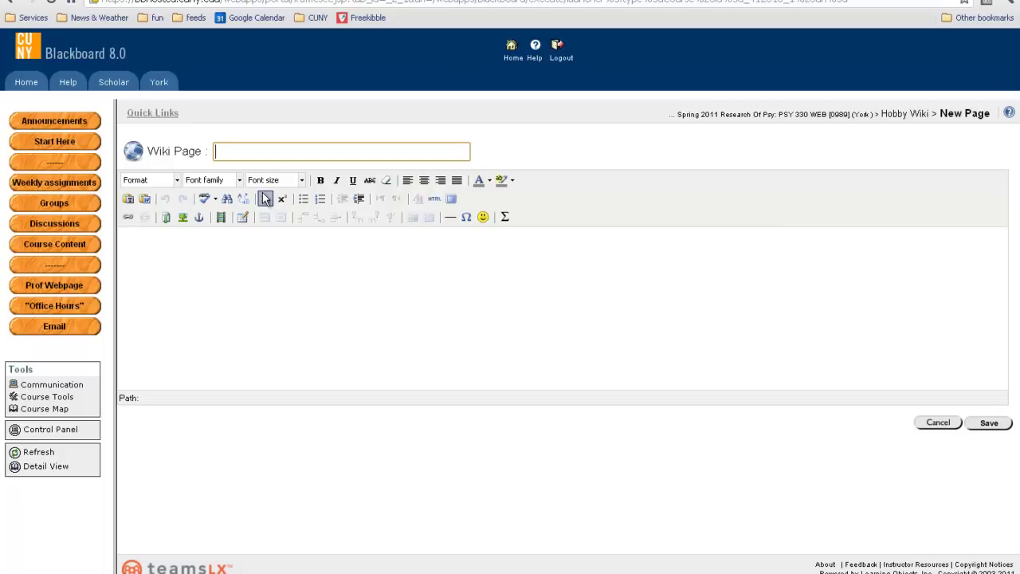
Title the page 'Bill Ashton - dogs!' and write 'My hobby is my dogs!' in the body.
text(B)
text(ill Ashton)
text( - )
text(dogs!)
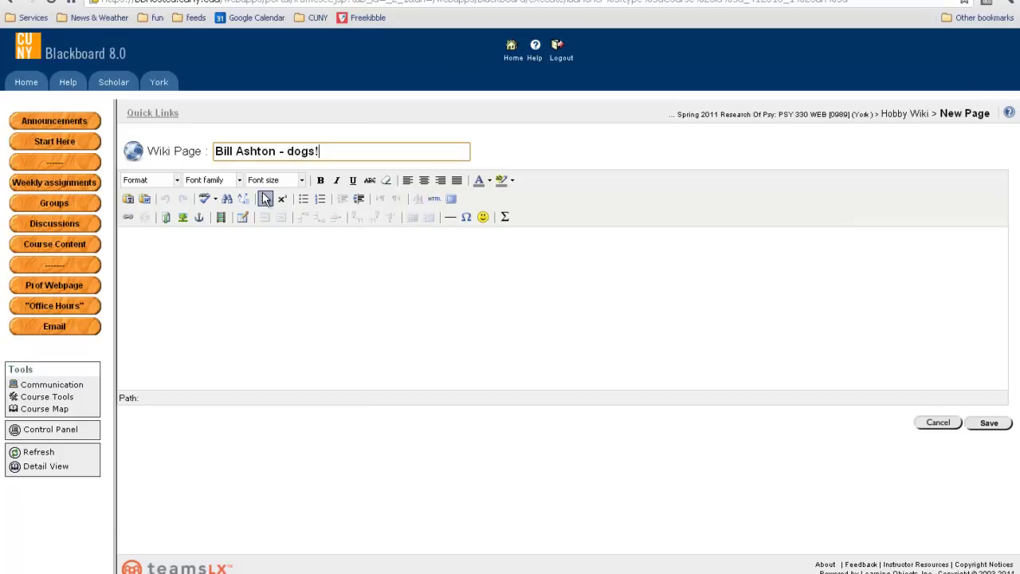
click(300, 279)
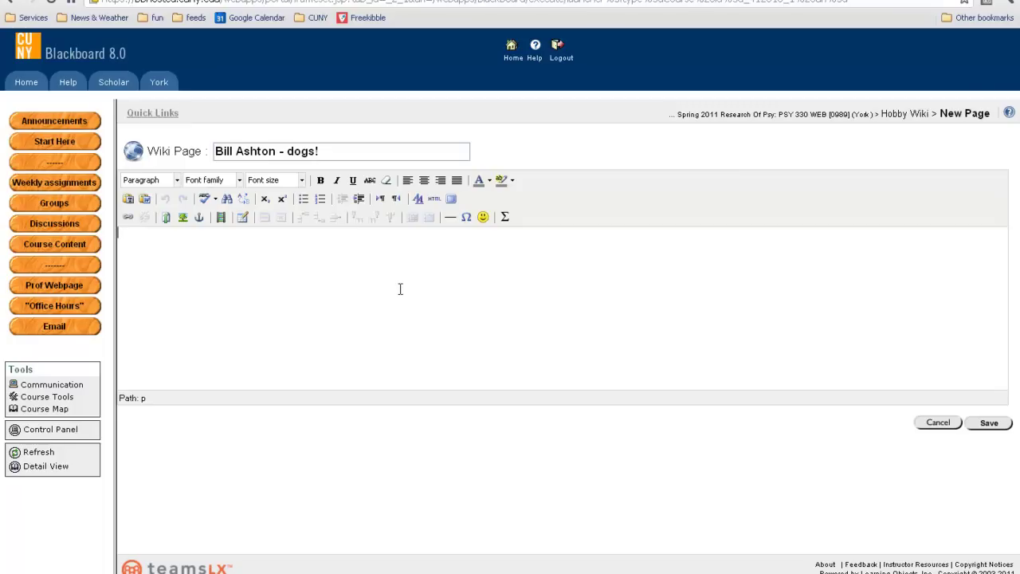
text(My hobbi)
text(e i)
key(BackSpace)
key(BackSpace)
key(BackSpace)
key(BackSpace)
text(y is)
text( my dog)
text(s!)
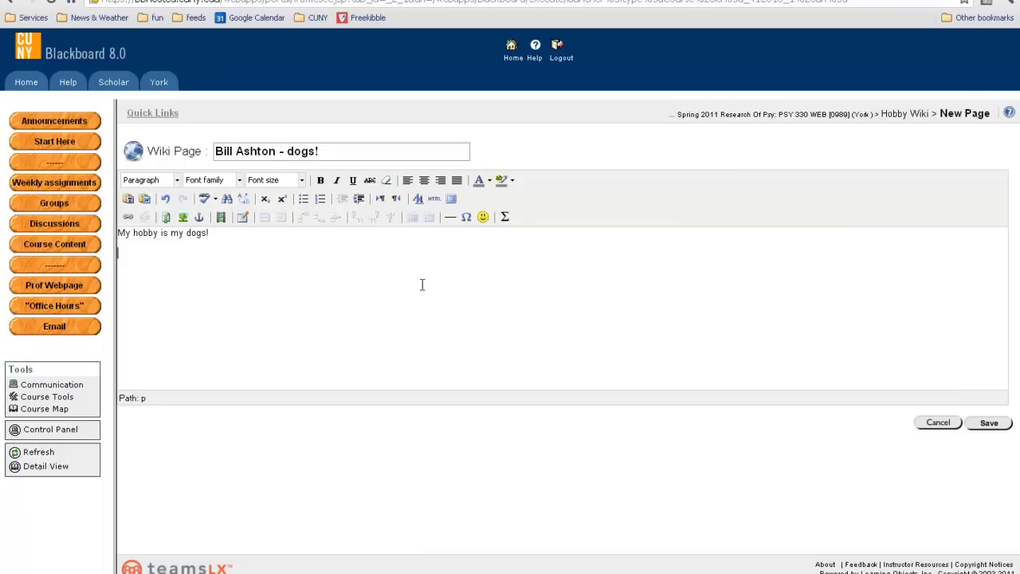
Replace the opening line with Notepad's sentence about Rocky and Floss, the border collies.
click(335, 570)
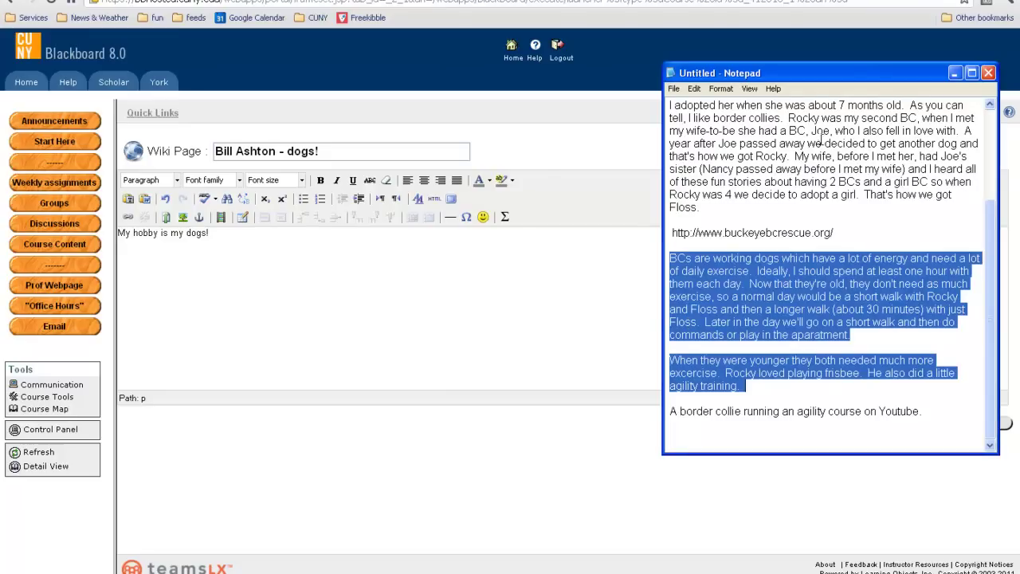
scroll(808, 201, up, 4)
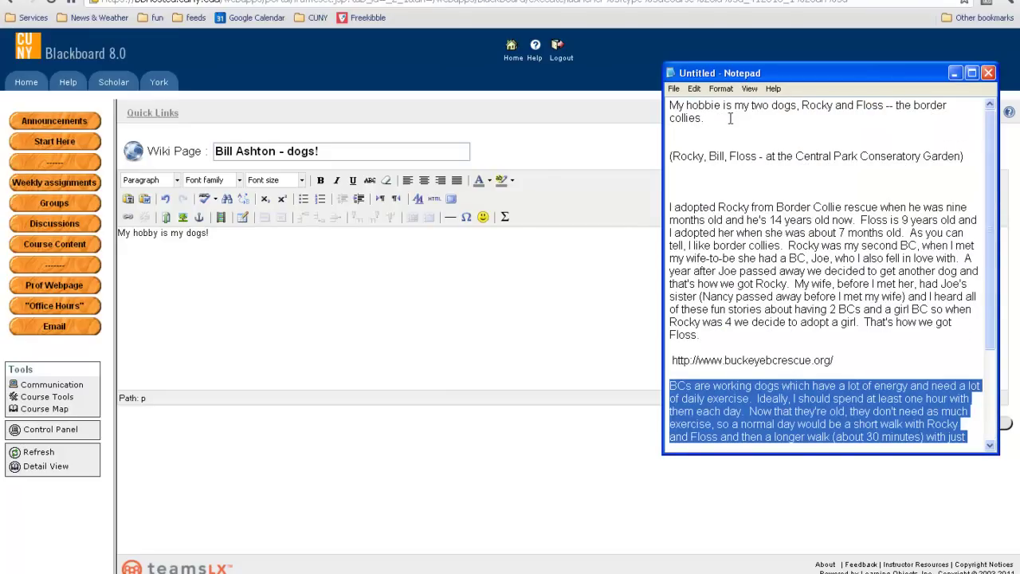
drag(727, 118, 669, 108)
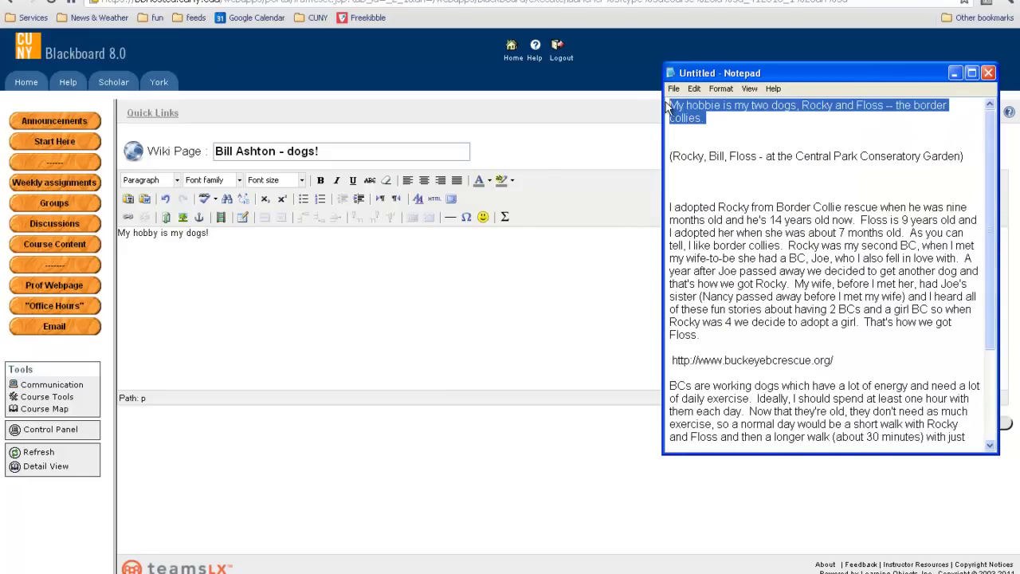
click(217, 236)
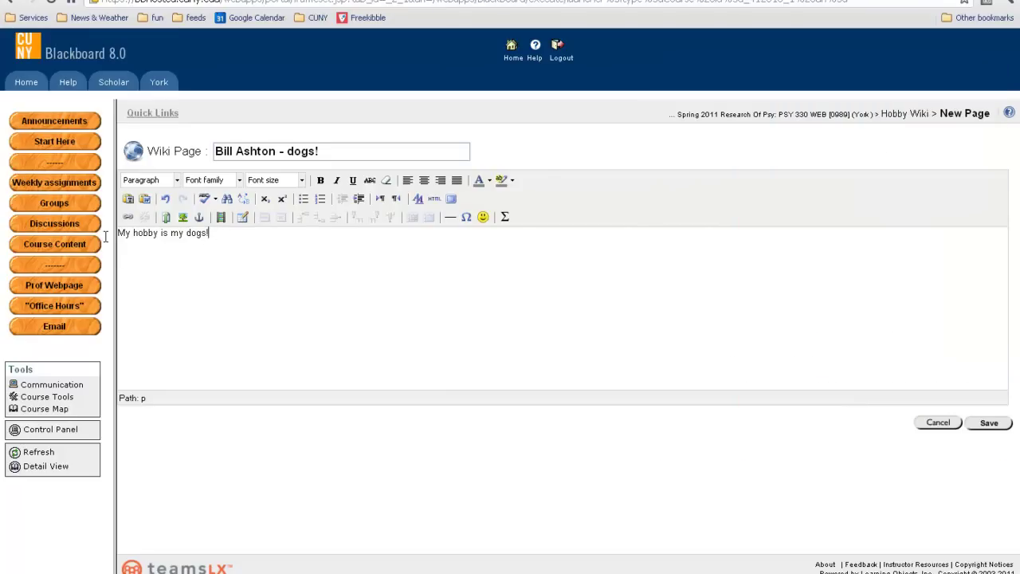
drag(212, 232, 118, 233)
key(ctrl+v)
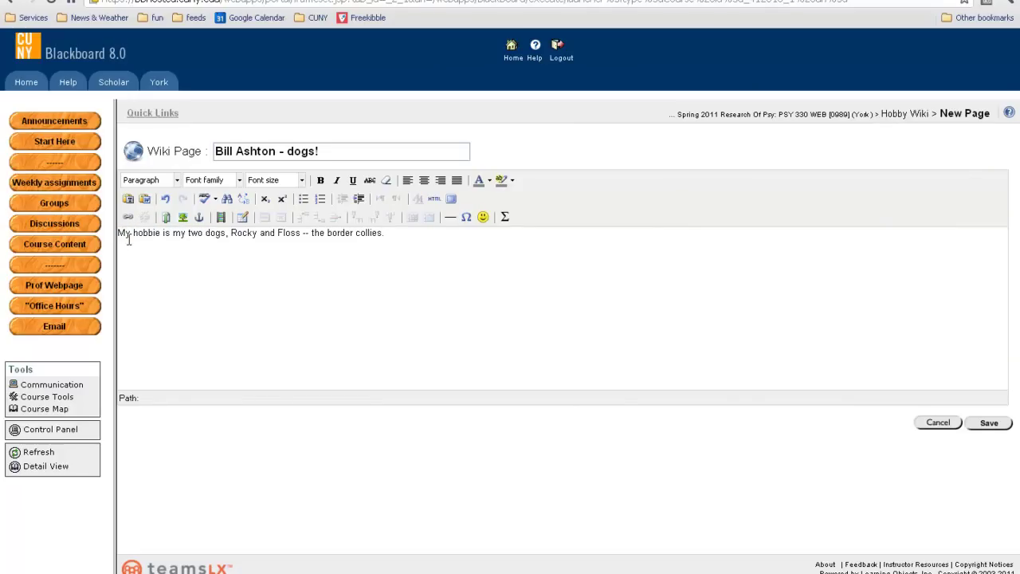
Add a new line below the opening sentence and begin an image upload.
click(394, 232)
key(Return)
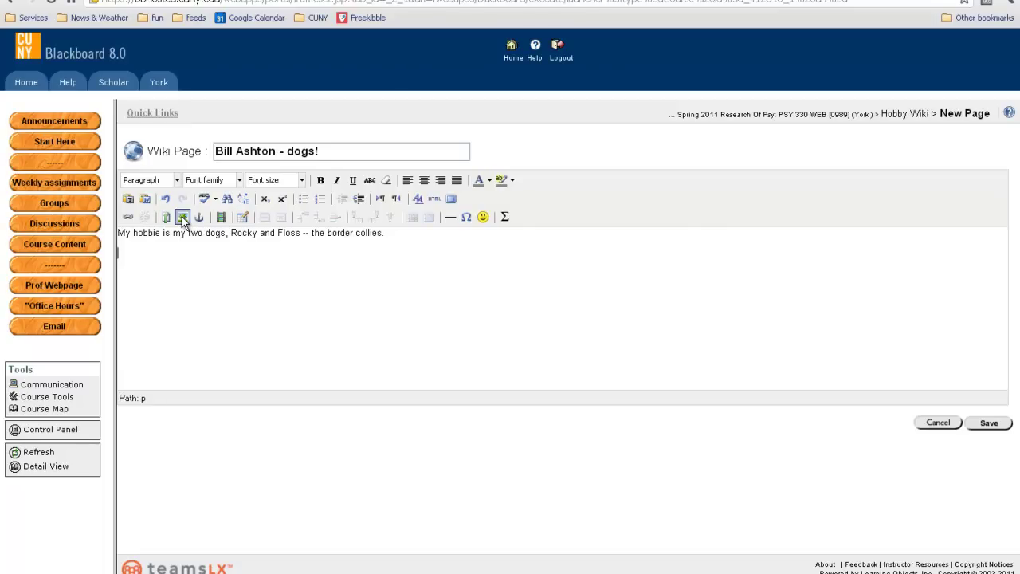
click(182, 217)
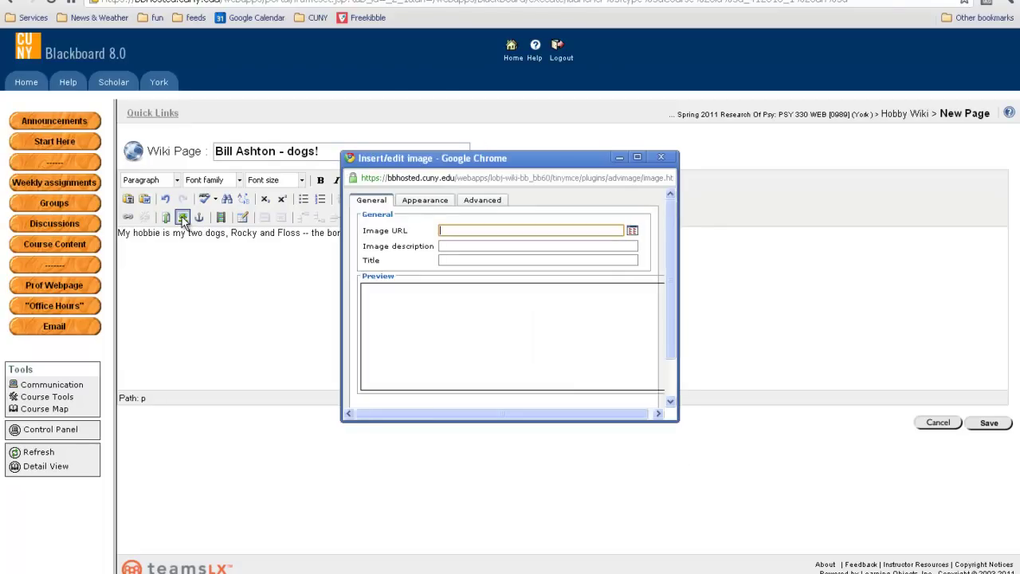
click(631, 233)
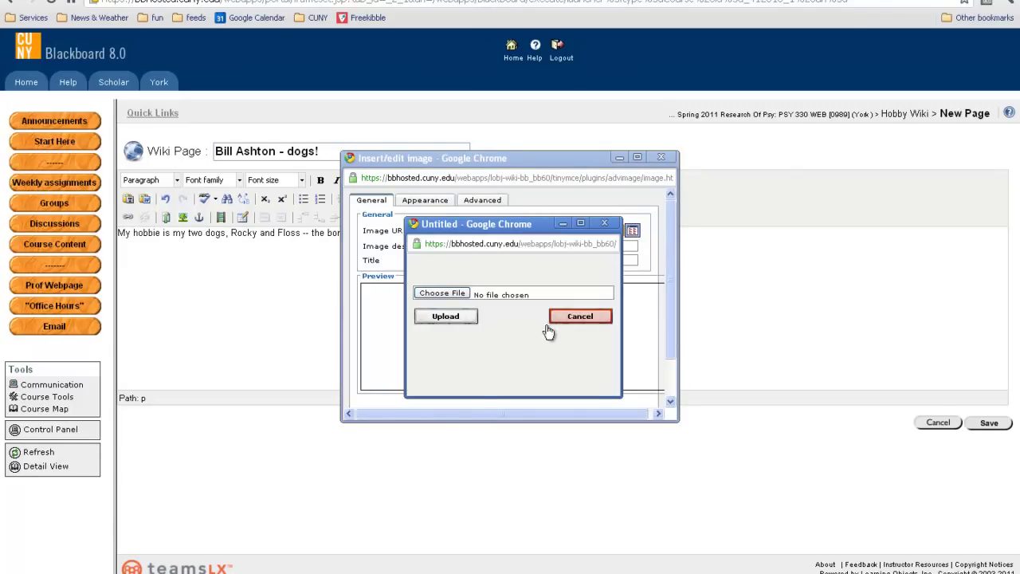
click(455, 316)
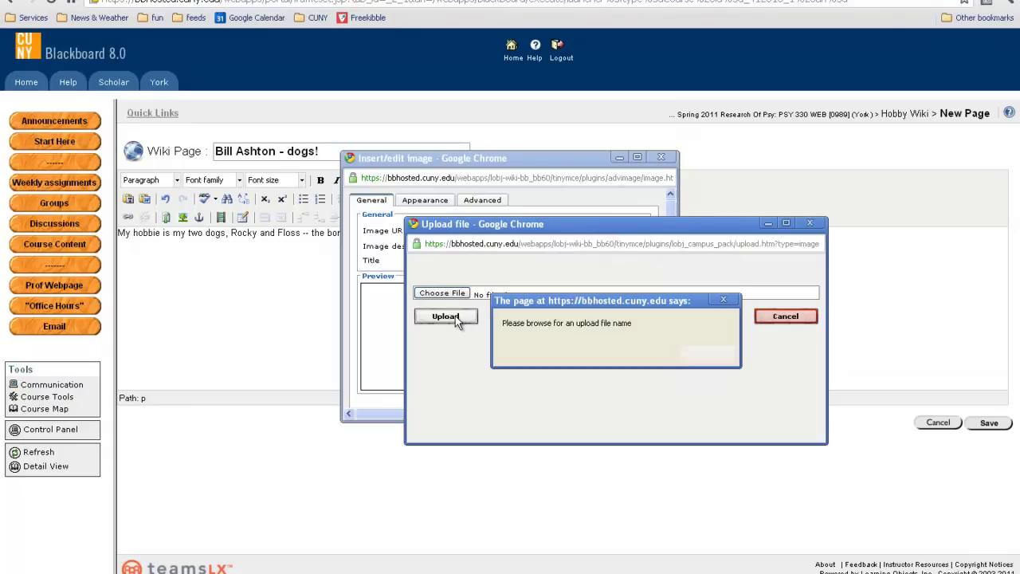
click(705, 354)
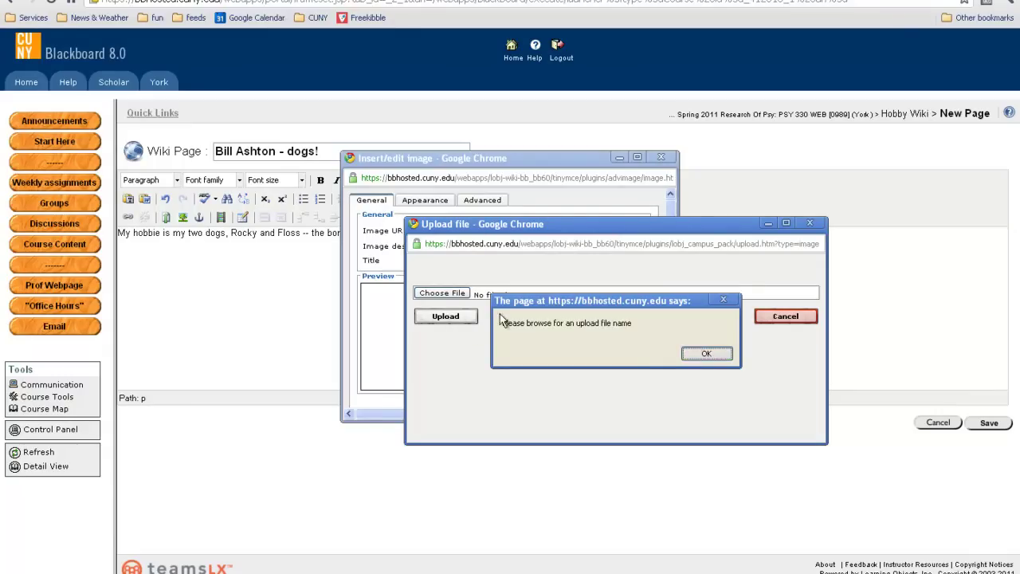
Upload bill dogs 1.JPG and set it as the page image.
click(441, 293)
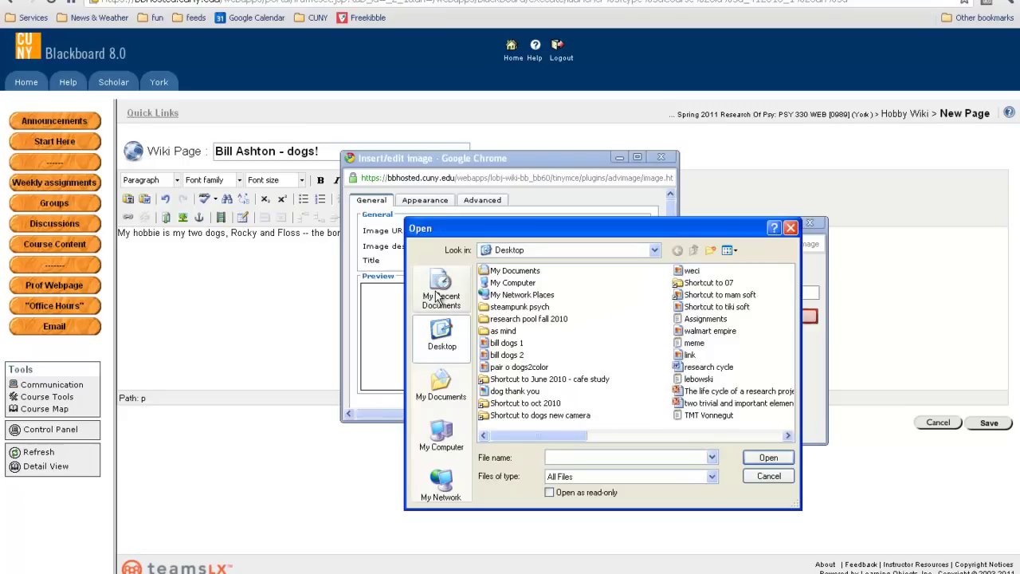
click(507, 343)
click(763, 458)
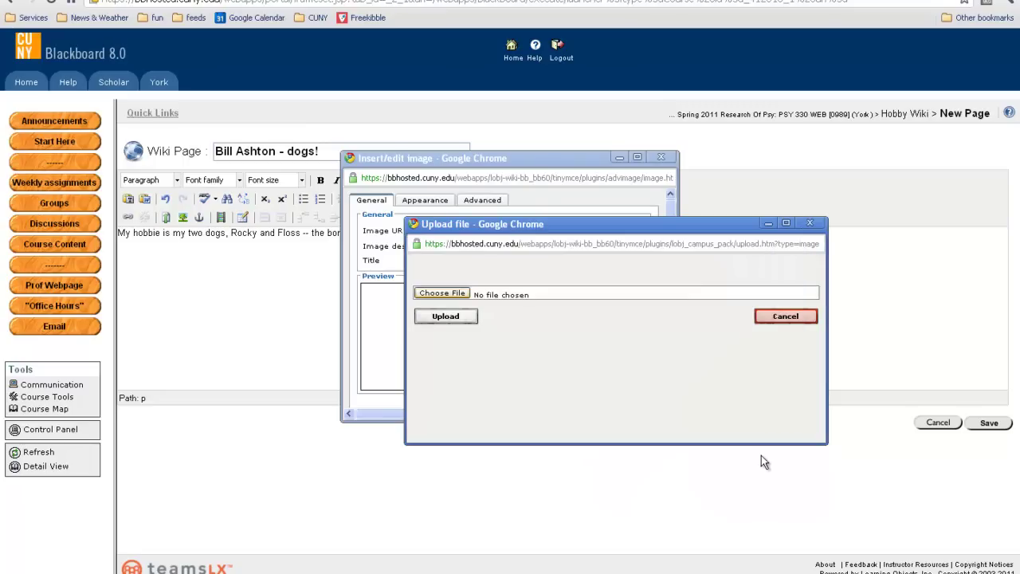
click(449, 319)
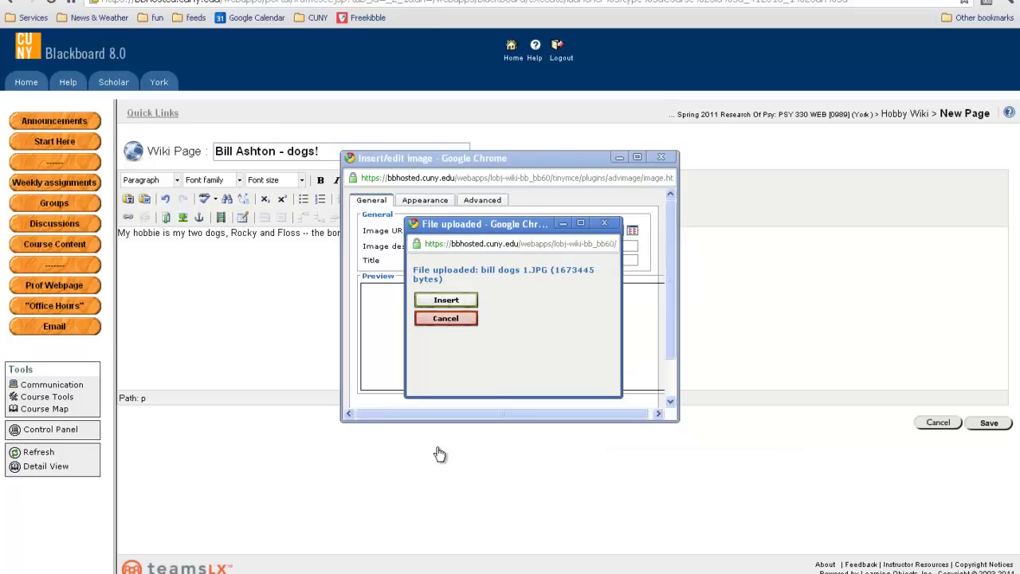
click(451, 301)
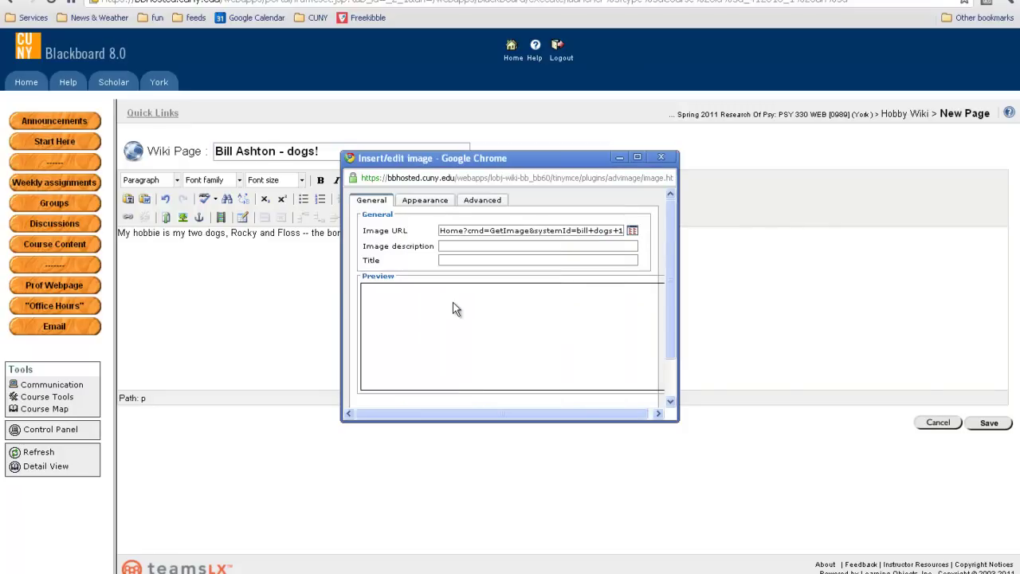
scroll(457, 335, down, 1)
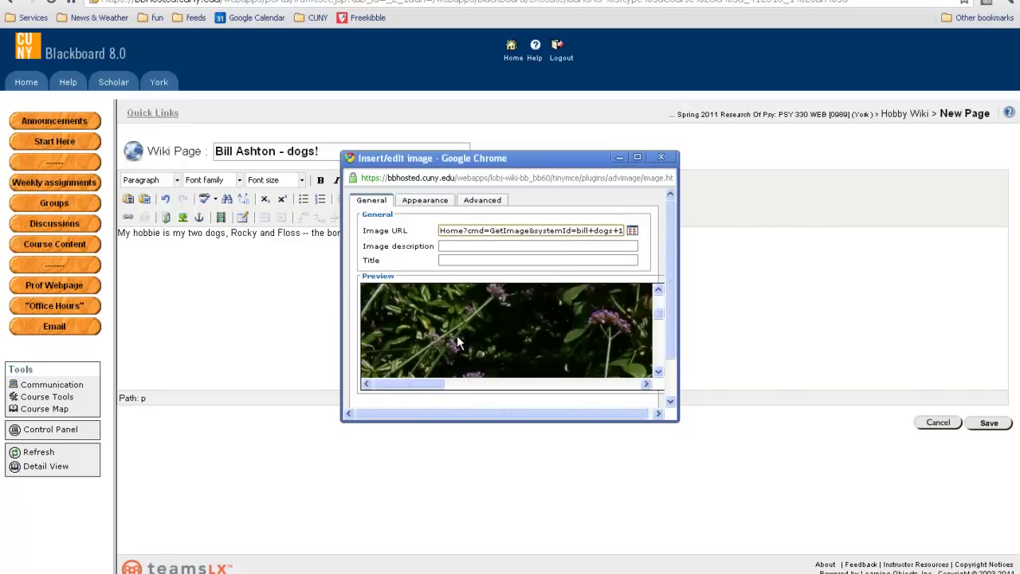
scroll(457, 334, down, 1)
scroll(456, 334, down, 2)
scroll(457, 335, down, 1)
scroll(457, 334, down, 1)
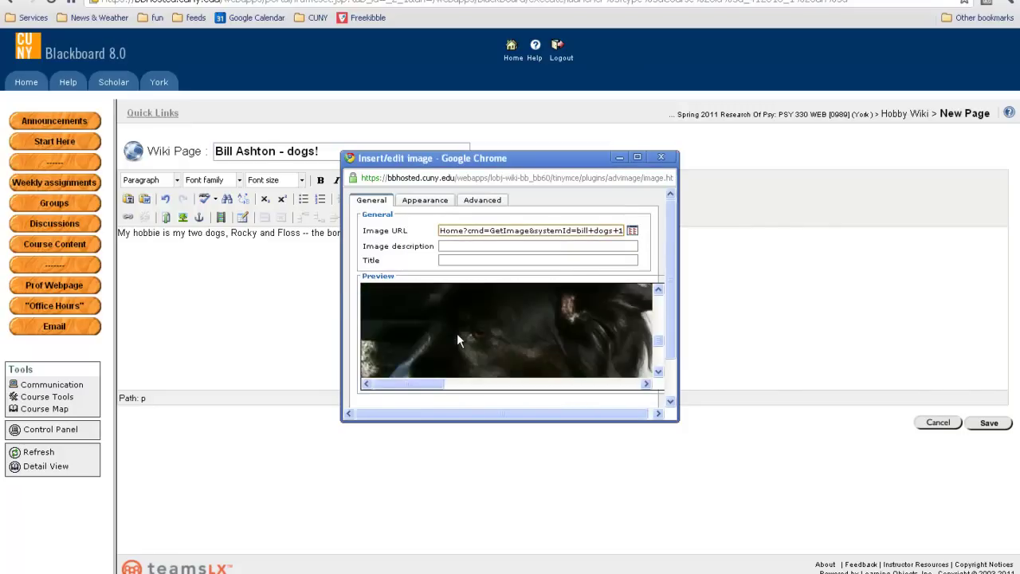
scroll(456, 333, down, 1)
scroll(456, 333, down, 1)
scroll(457, 333, down, 1)
scroll(456, 335, down, 1)
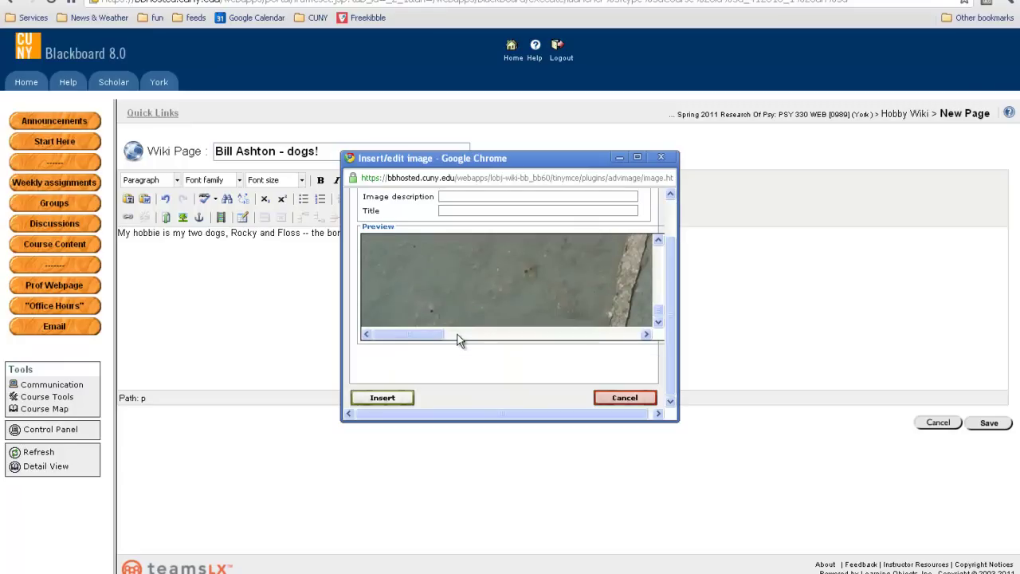
Insert the uploaded dog photo and select the oversized image in the editor.
click(395, 398)
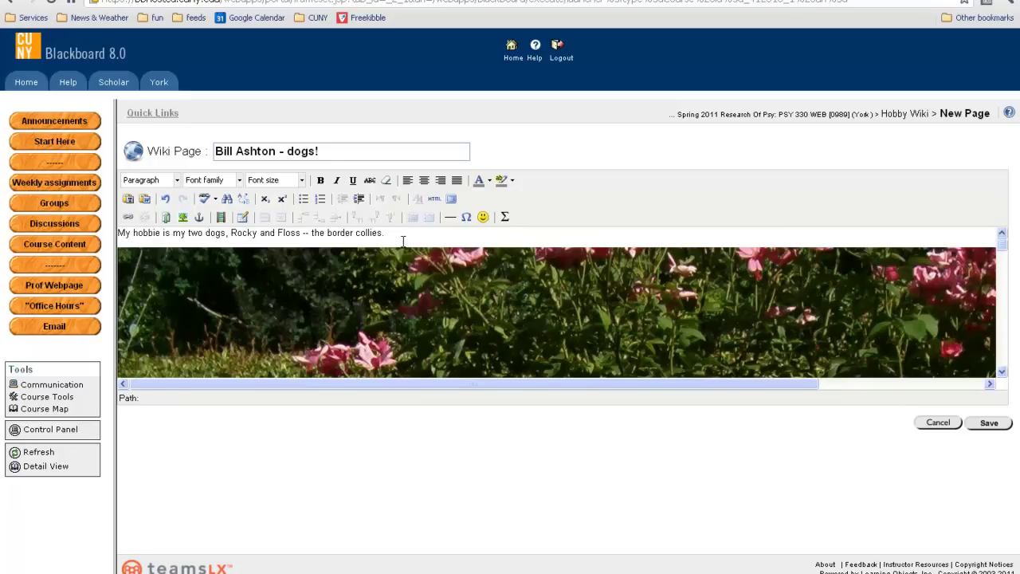
scroll(403, 348, down, 3)
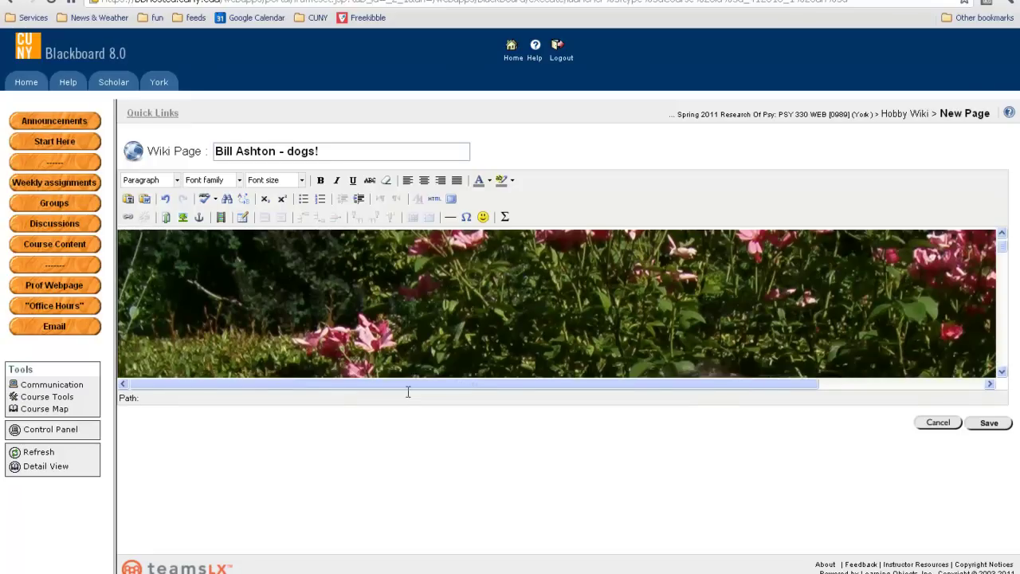
scroll(408, 404, down, 2)
scroll(407, 404, down, 2)
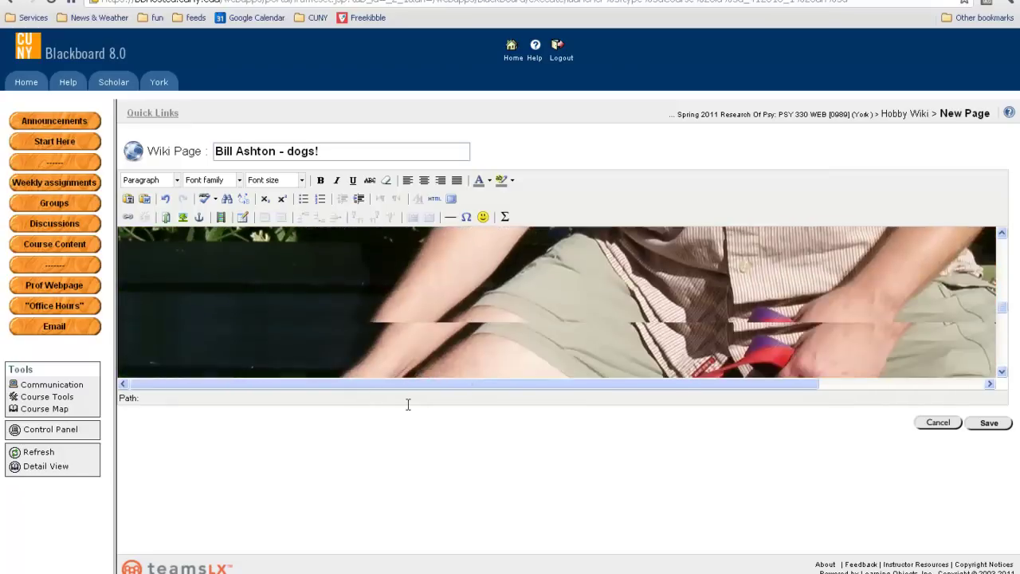
scroll(407, 404, down, 2)
scroll(407, 404, down, 2)
scroll(407, 404, down, 2)
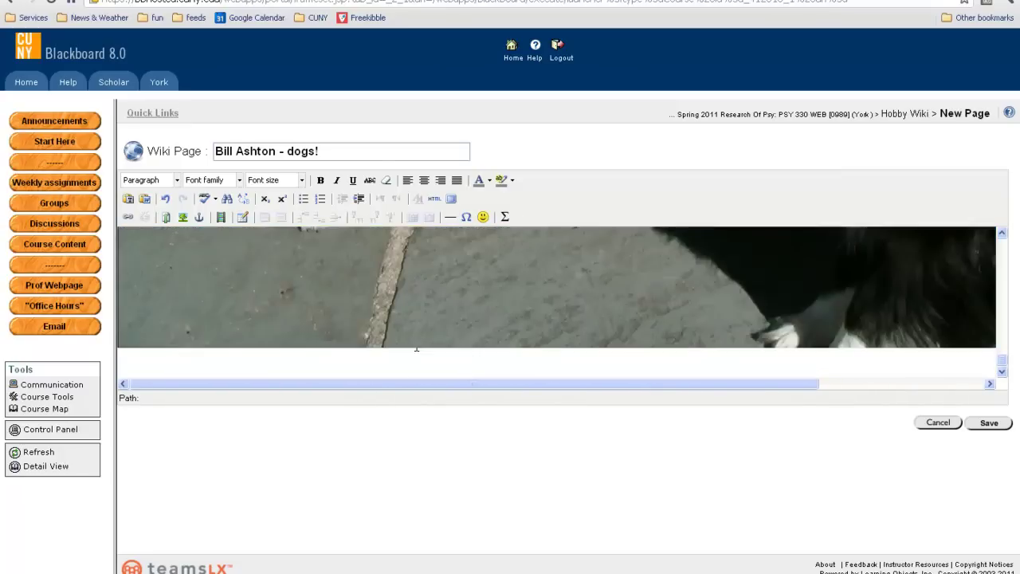
click(421, 262)
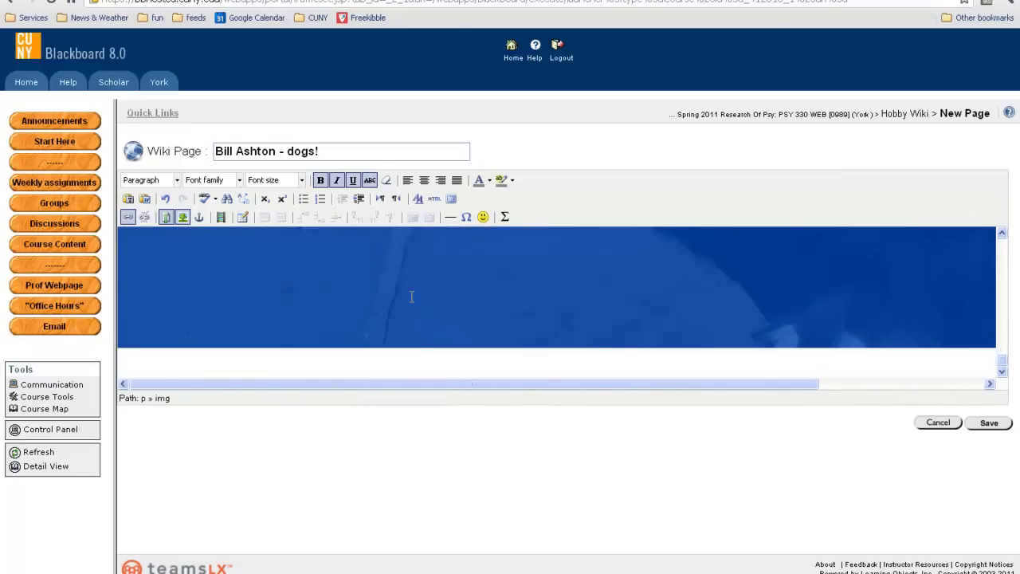
Resize the photo from 1536 wide to 450 × 600 pixels via its Appearance settings.
click(182, 220)
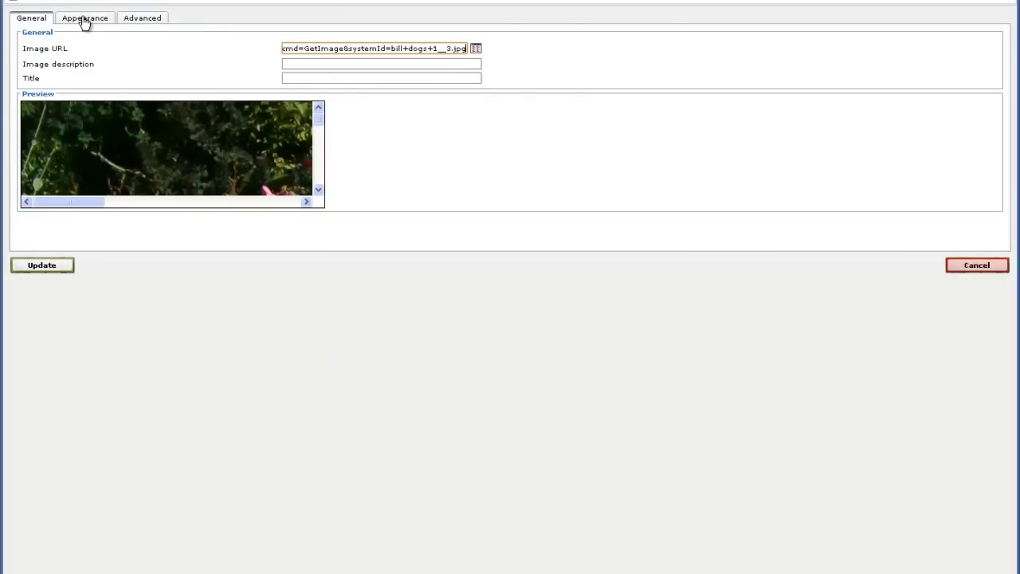
click(84, 19)
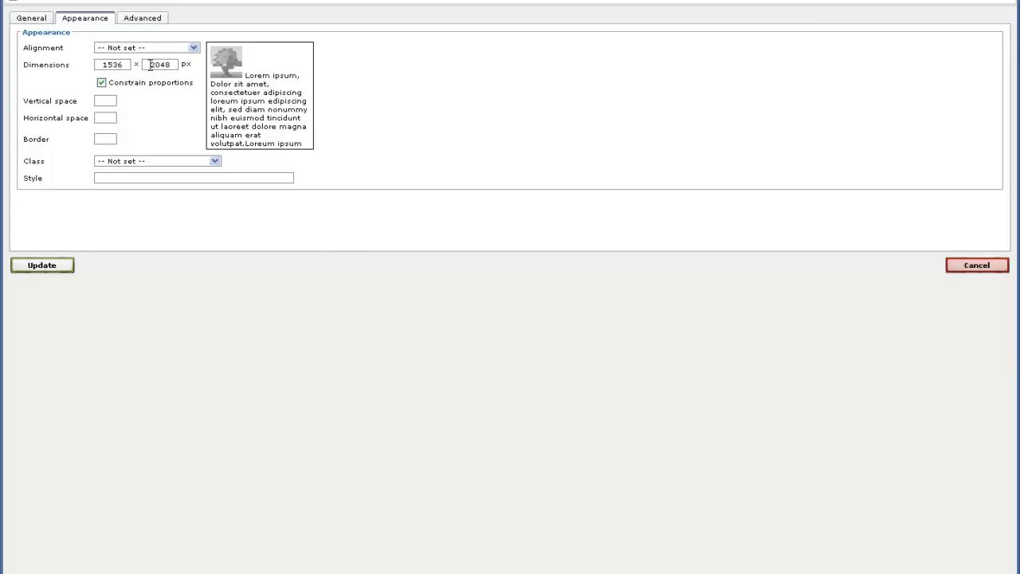
click(101, 65)
double_click(125, 65)
text(45)
text(0)
click(147, 64)
click(44, 273)
scroll(438, 334, up, 3)
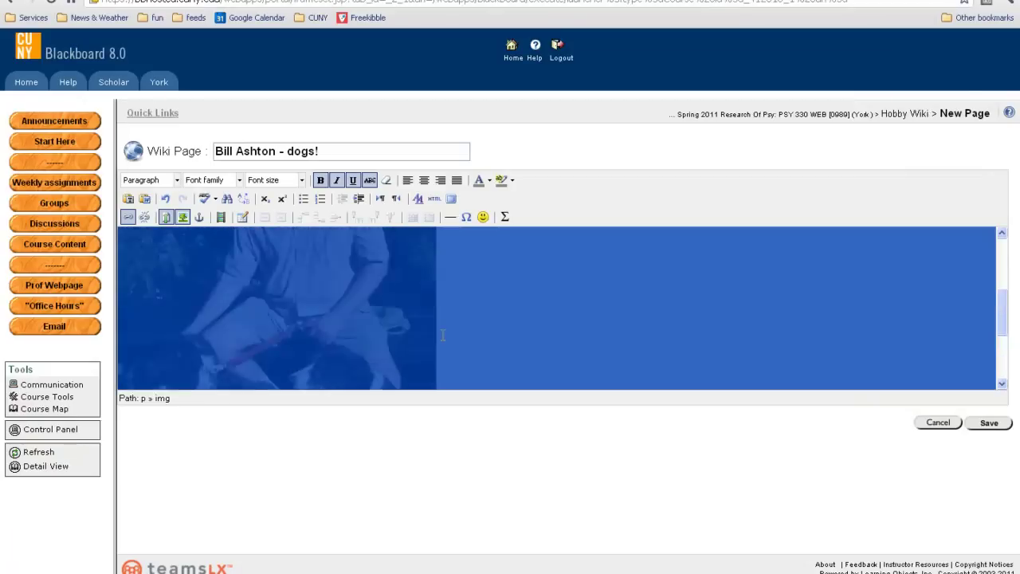
scroll(415, 333, up, 2)
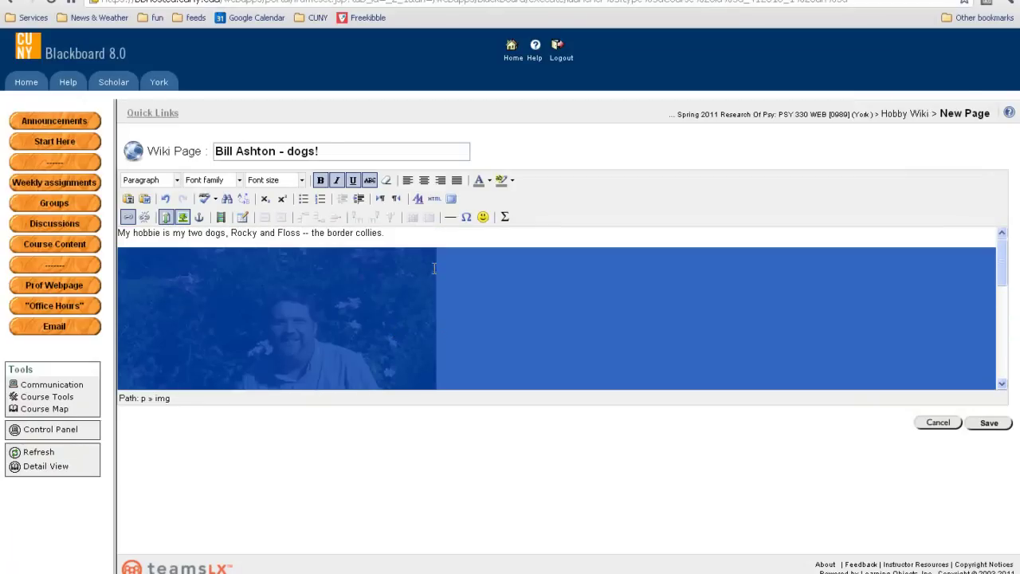
click(517, 304)
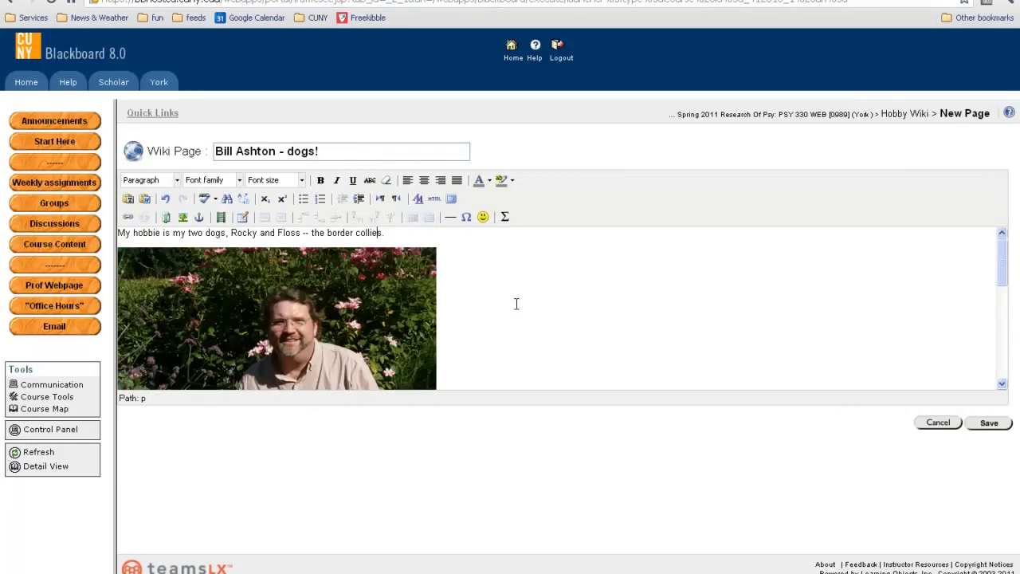
scroll(534, 312, down, 1)
scroll(533, 312, down, 1)
scroll(533, 312, down, 1)
scroll(533, 312, down, 2)
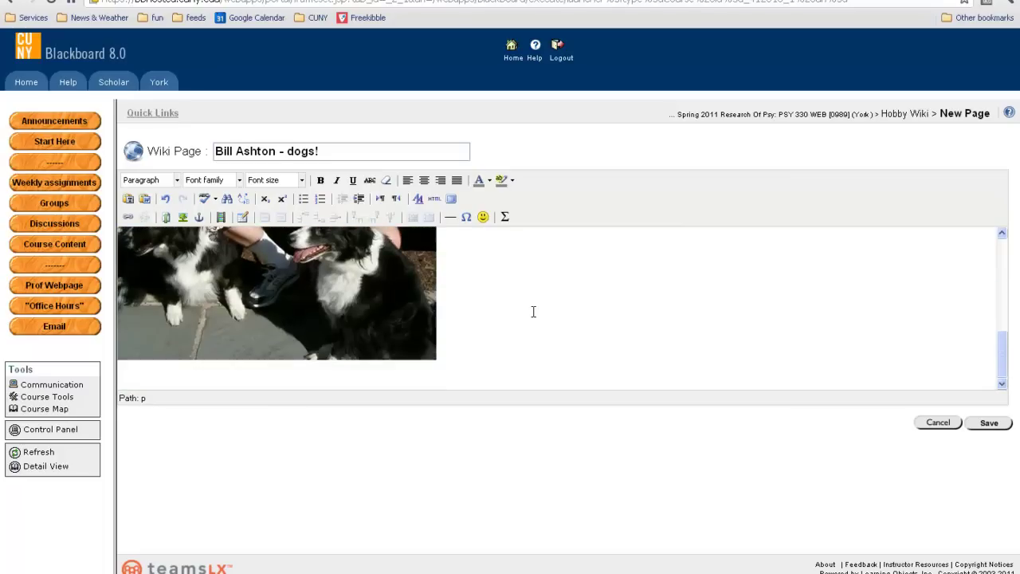
scroll(534, 312, up, 3)
scroll(533, 312, up, 1)
scroll(311, 306, down, 2)
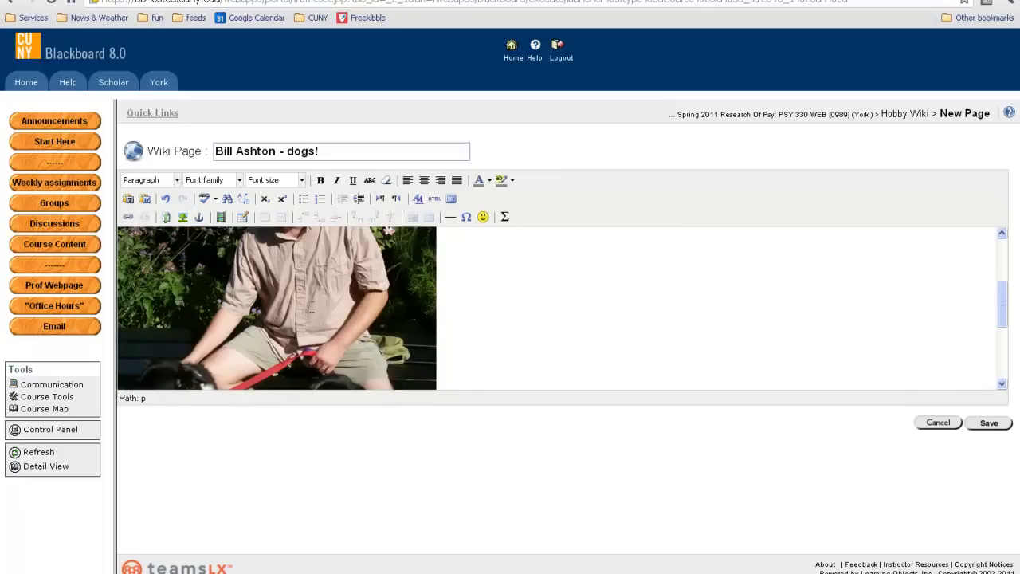
scroll(311, 306, down, 1)
scroll(311, 306, up, 3)
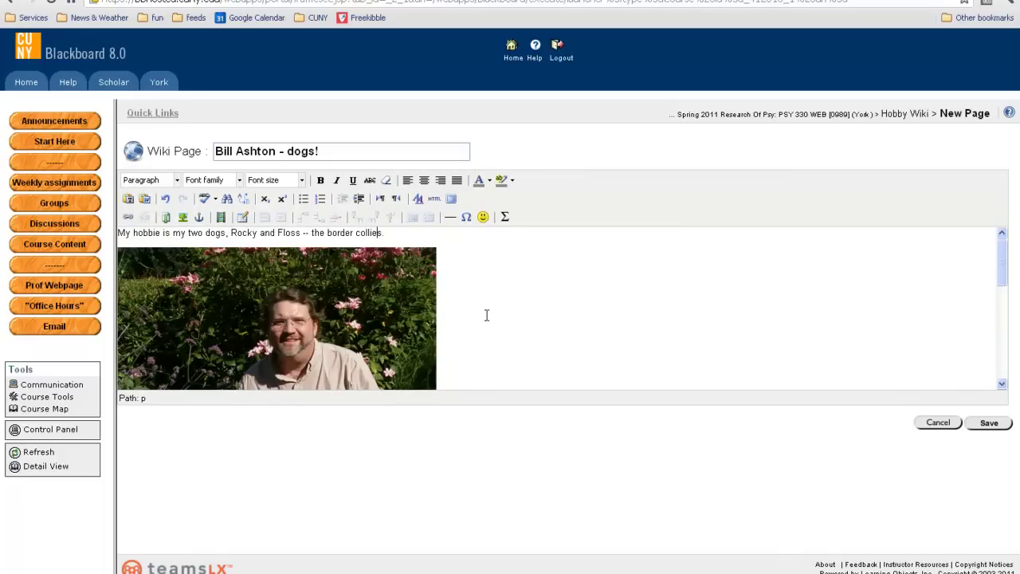
scroll(468, 309, down, 2)
scroll(468, 309, down, 1)
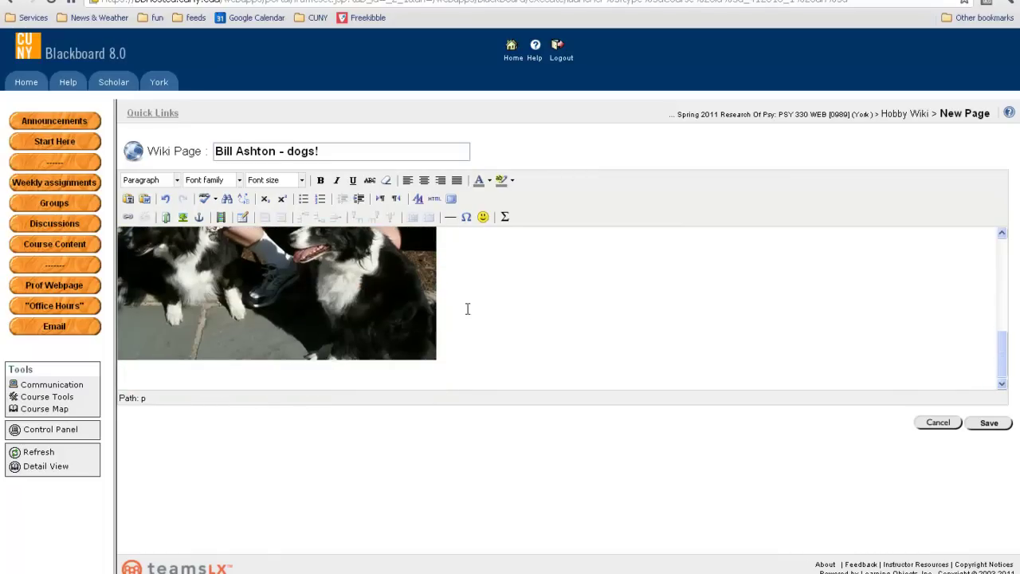
click(174, 371)
Paste the Central Park caption and Rocky and Floss adoption story from Notepad below the photo.
key(alt+Tab)
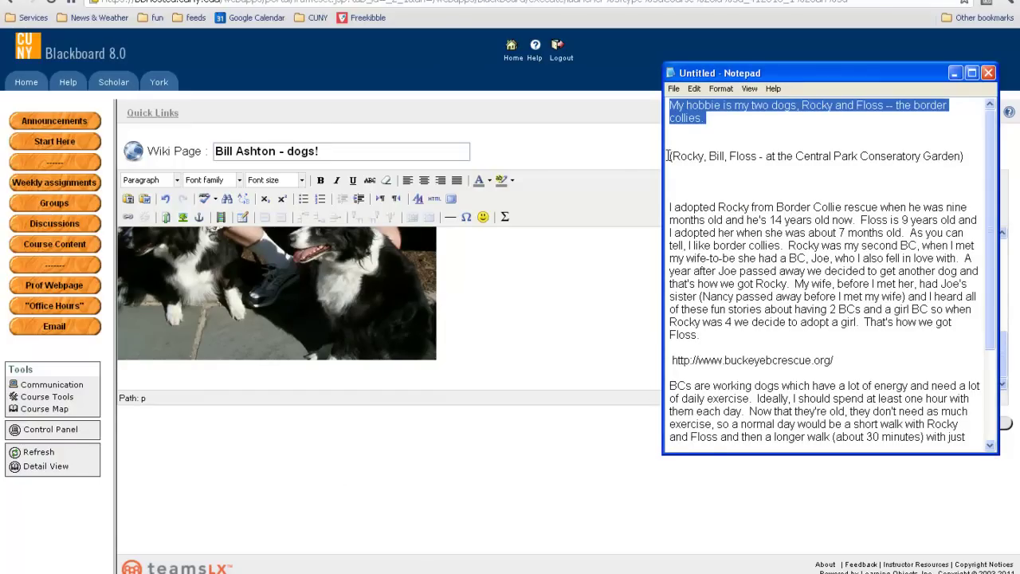
drag(667, 156, 730, 338)
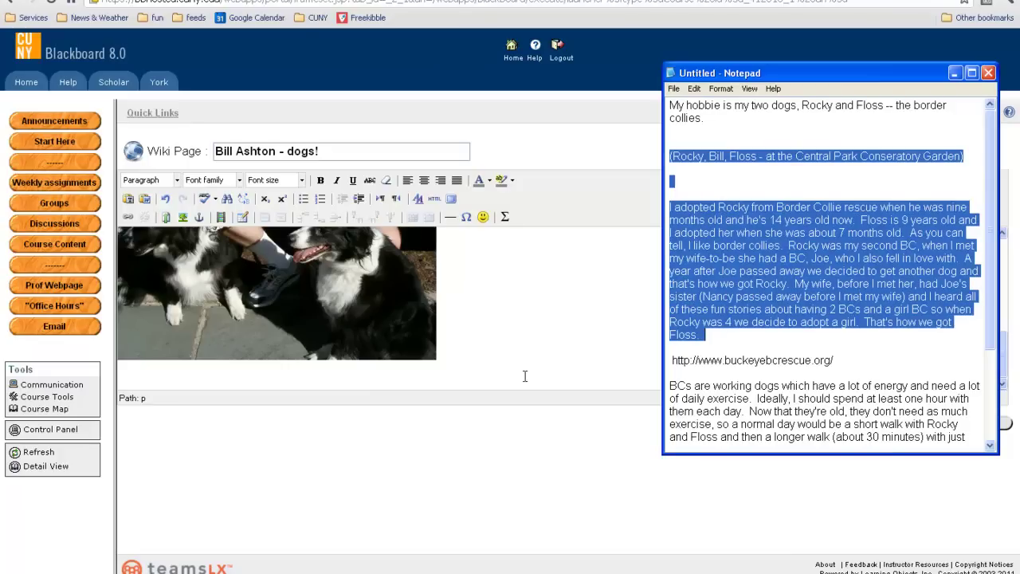
click(124, 376)
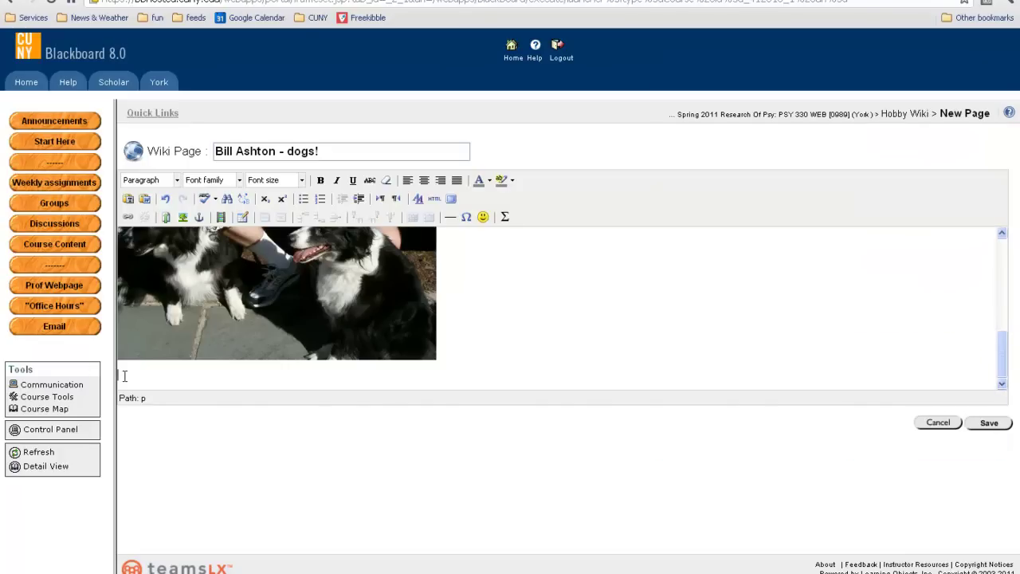
key(ctrl+v)
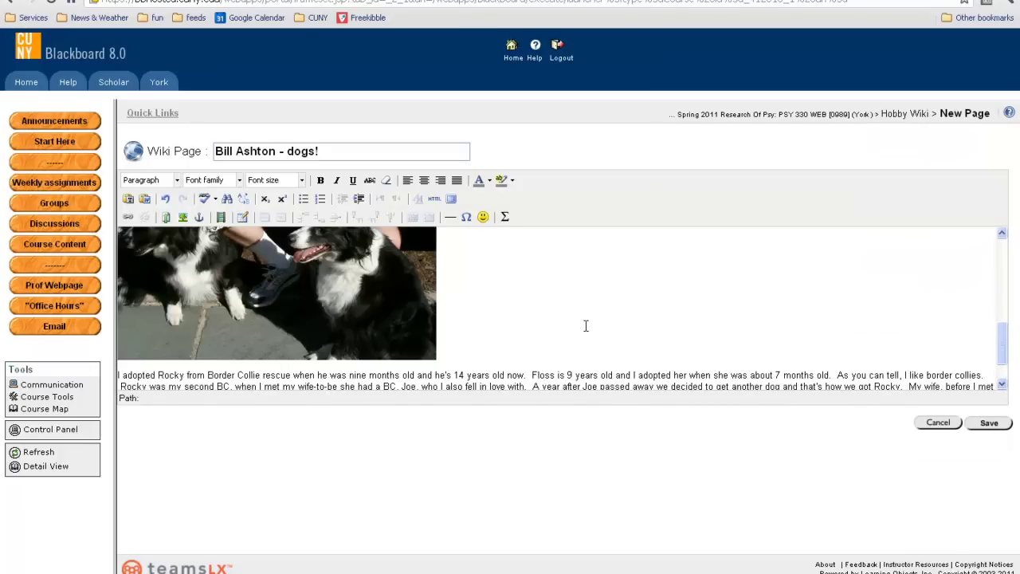
scroll(585, 325, down, 2)
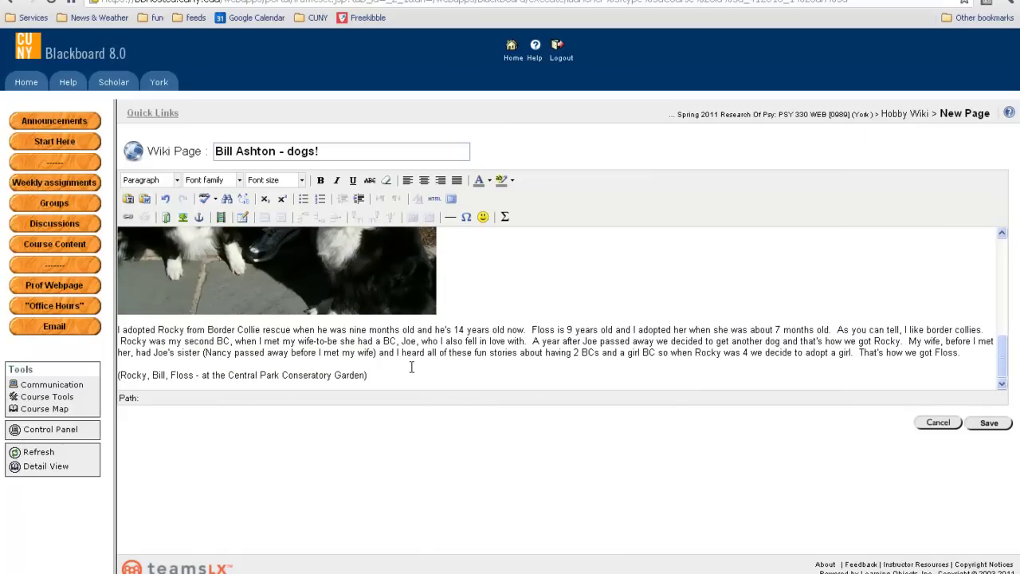
Move the Central Park caption line up to sit directly beneath the photo.
drag(371, 374, 117, 373)
key(ctrl+c)
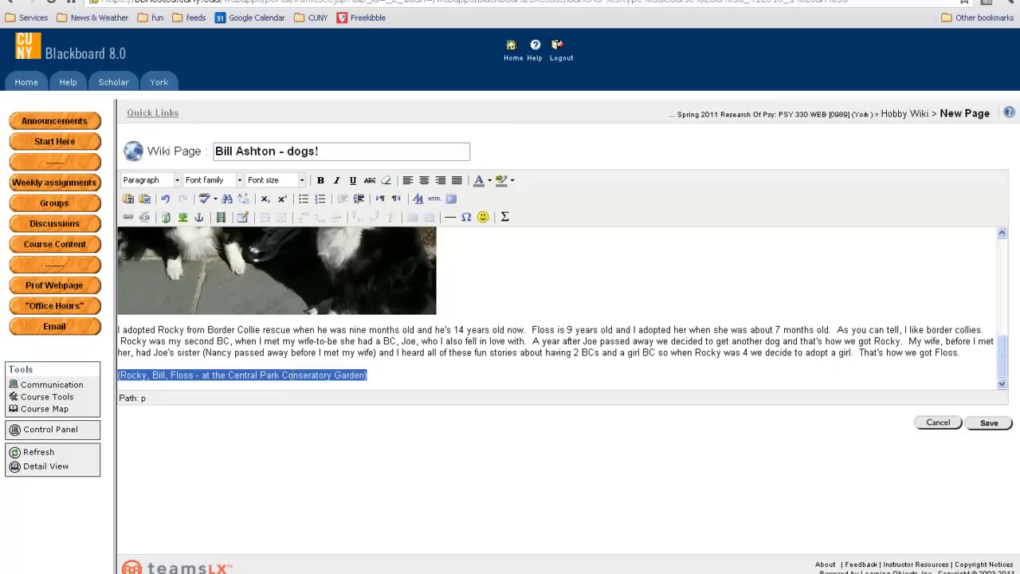
key(Delete)
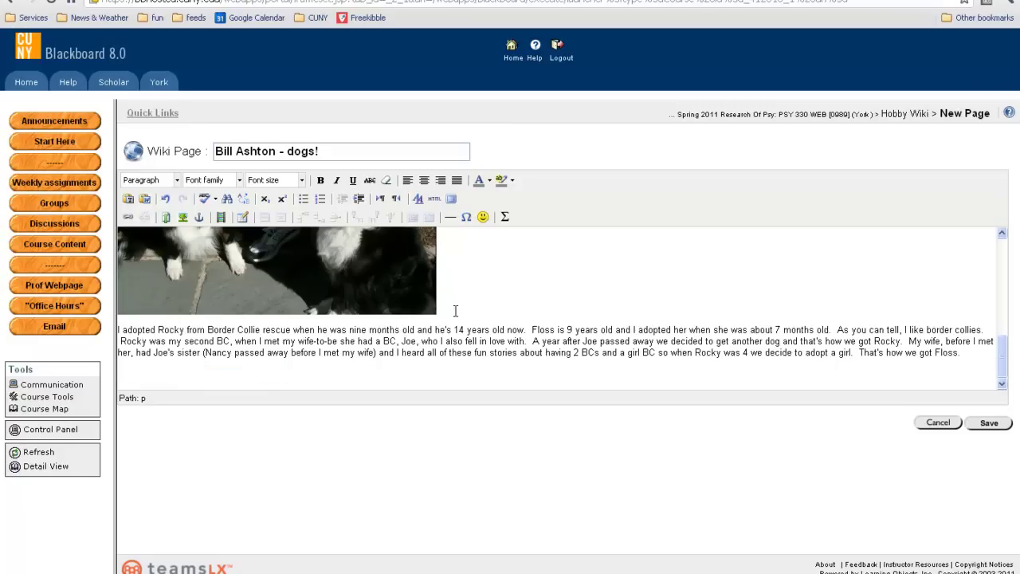
key(Return)
key(ctrl+v)
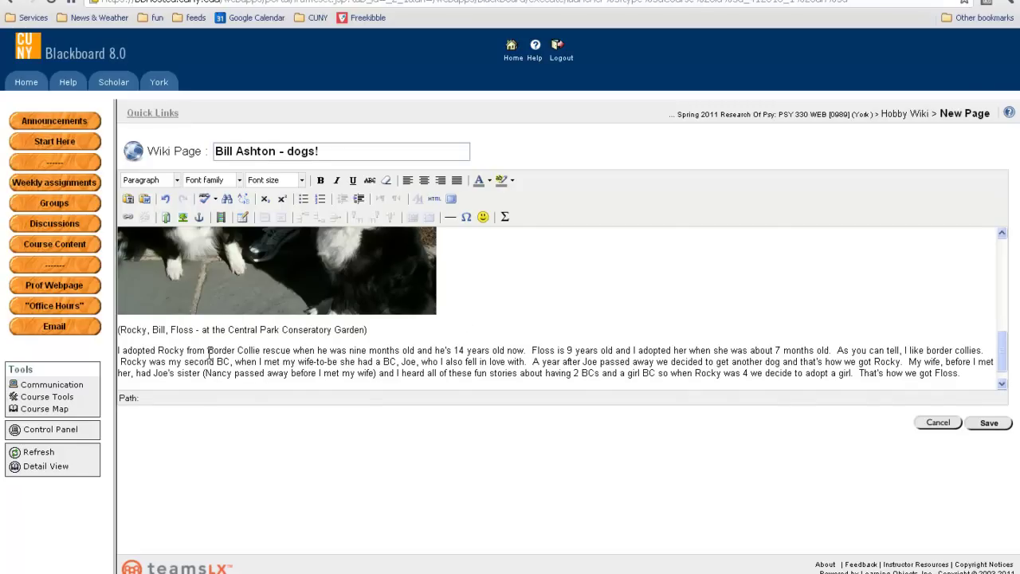
Select 'Border Collie rescue' and copy the rescue web address from the notes.
drag(209, 349, 292, 350)
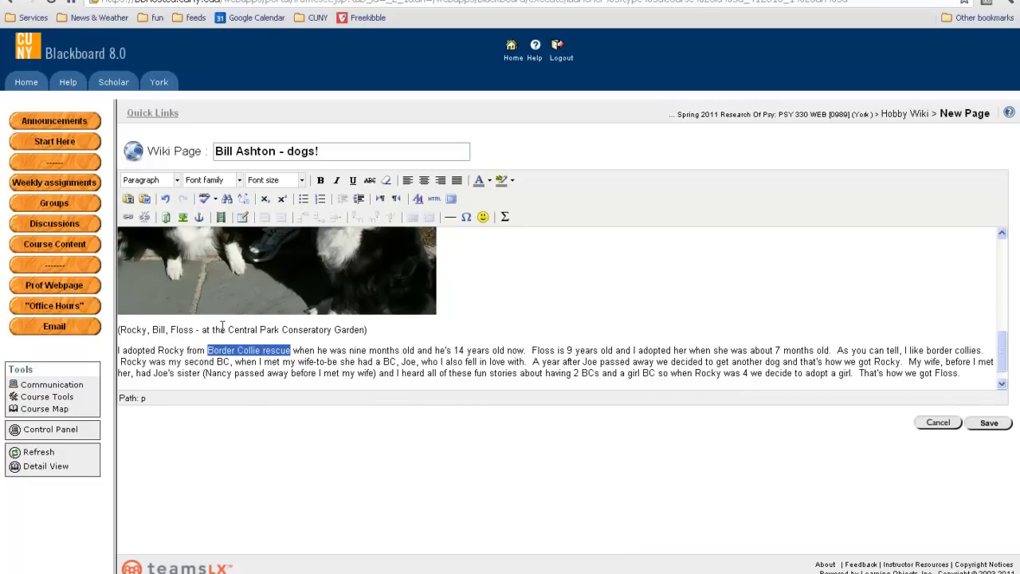
click(128, 217)
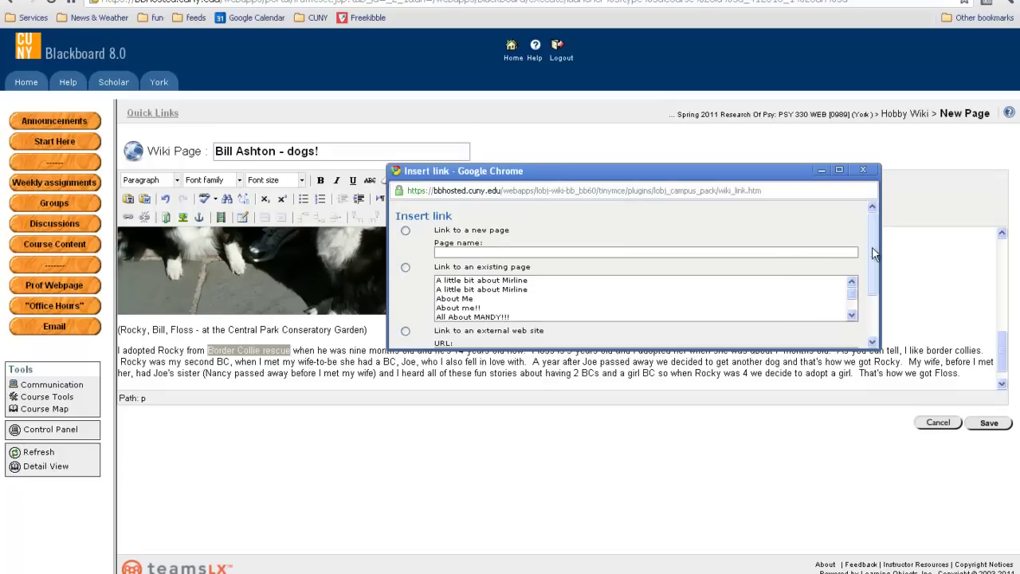
drag(872, 253, 873, 319)
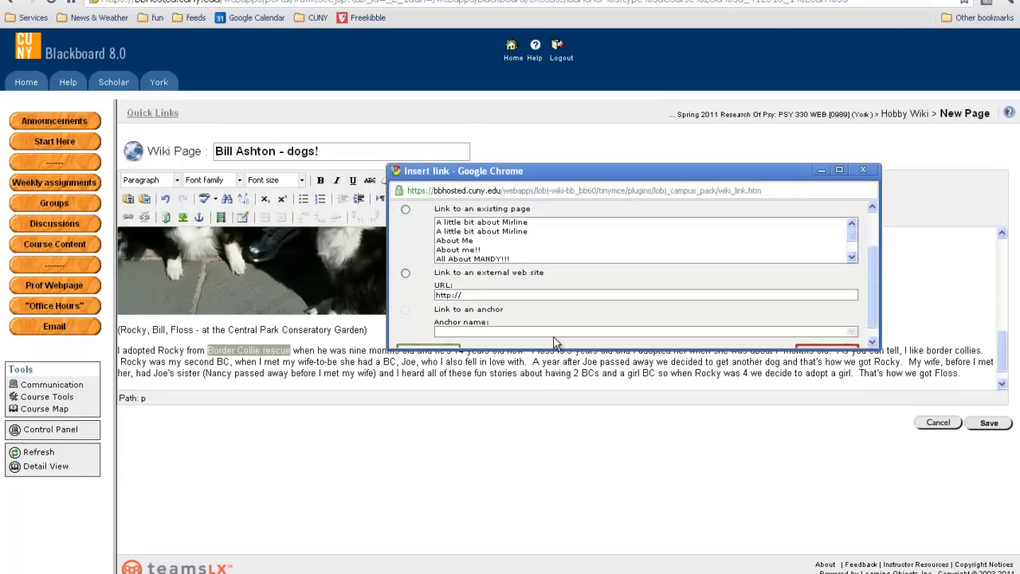
click(406, 273)
key(alt+Tab)
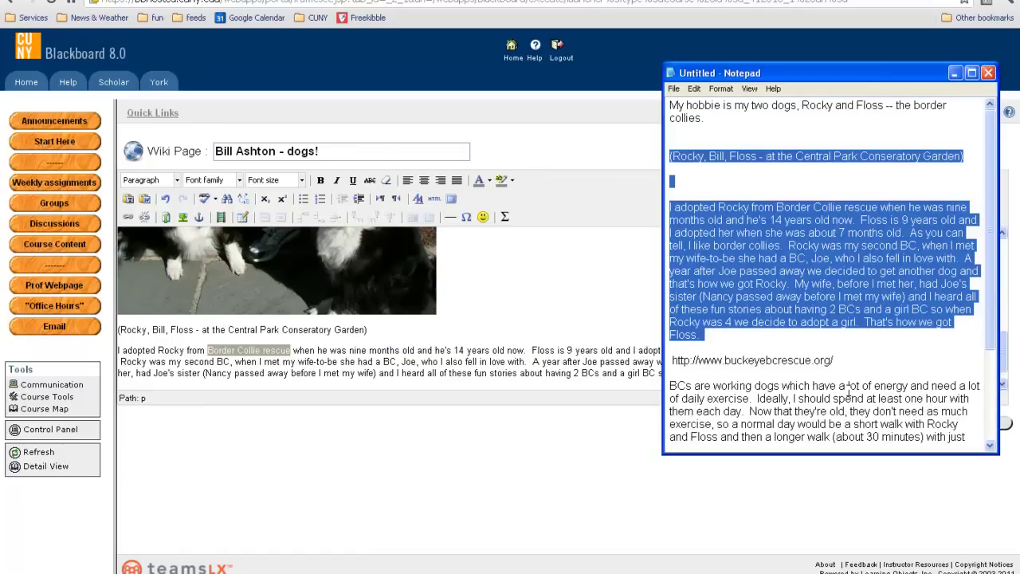
drag(834, 360, 670, 360)
key(ctrl+c)
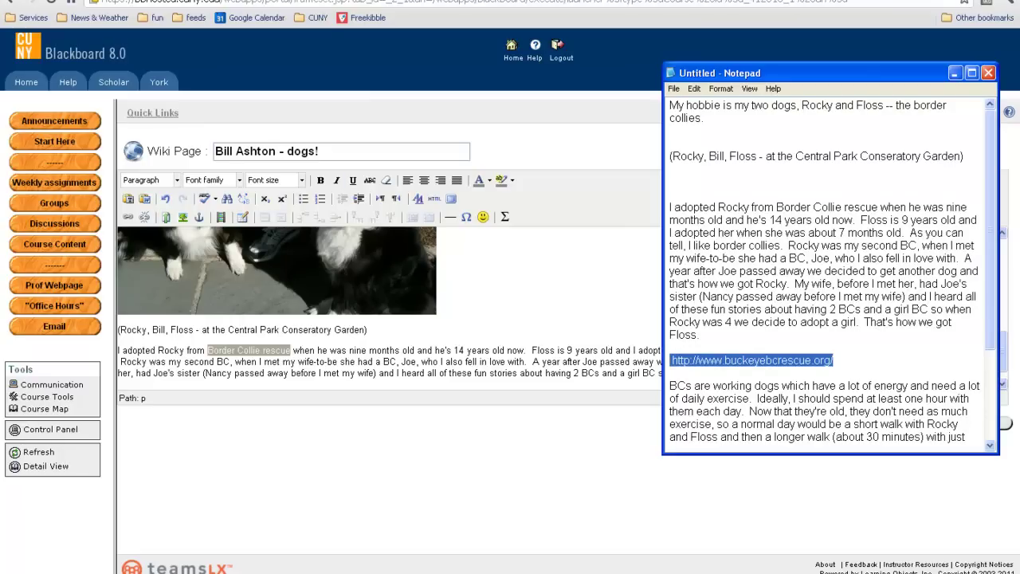
key(alt+Tab)
key(ctrl+k)
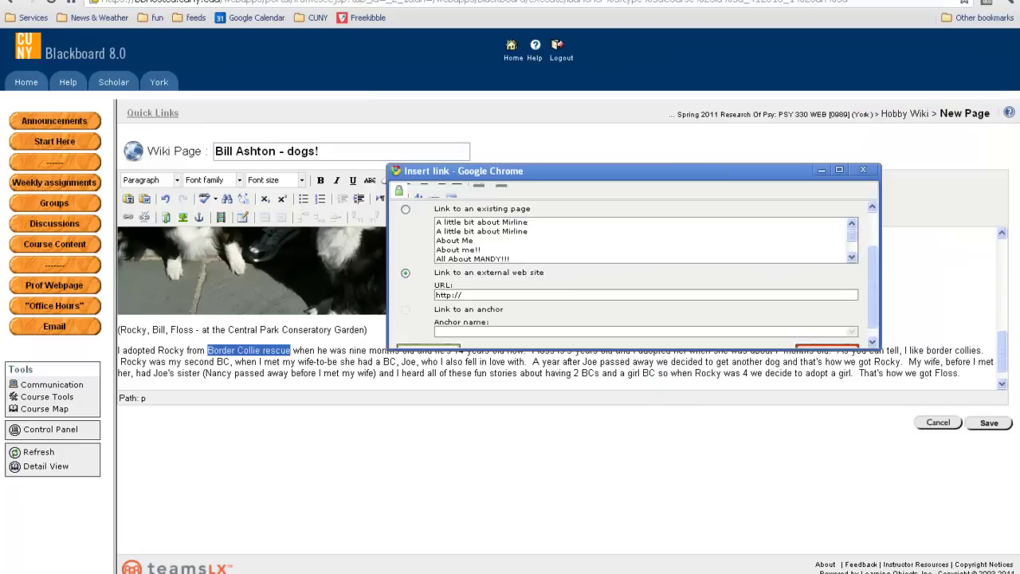
click(477, 293)
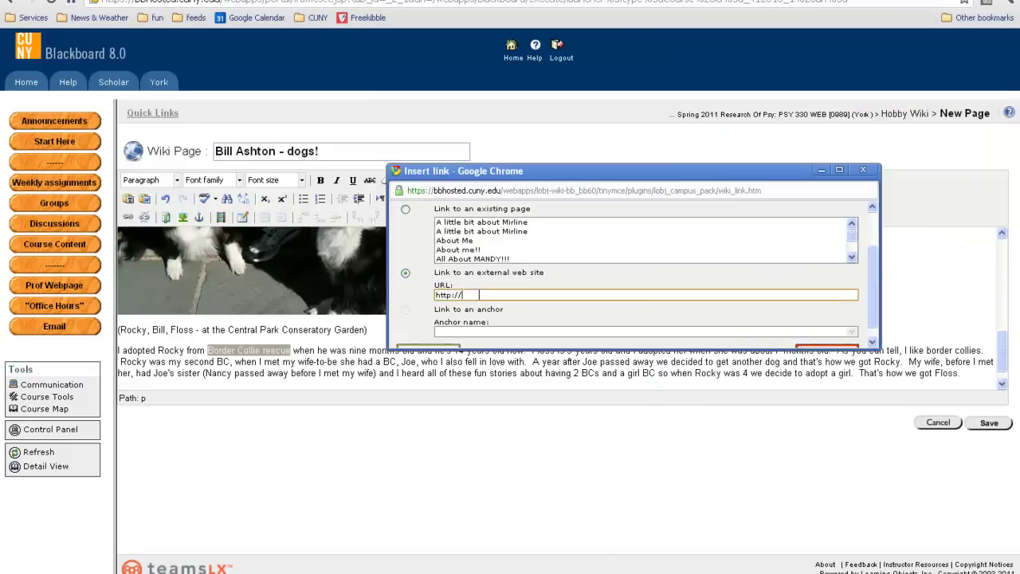
key(ctrl+v)
drag(462, 295, 416, 294)
key(BackSpace)
scroll(590, 295, down, 1)
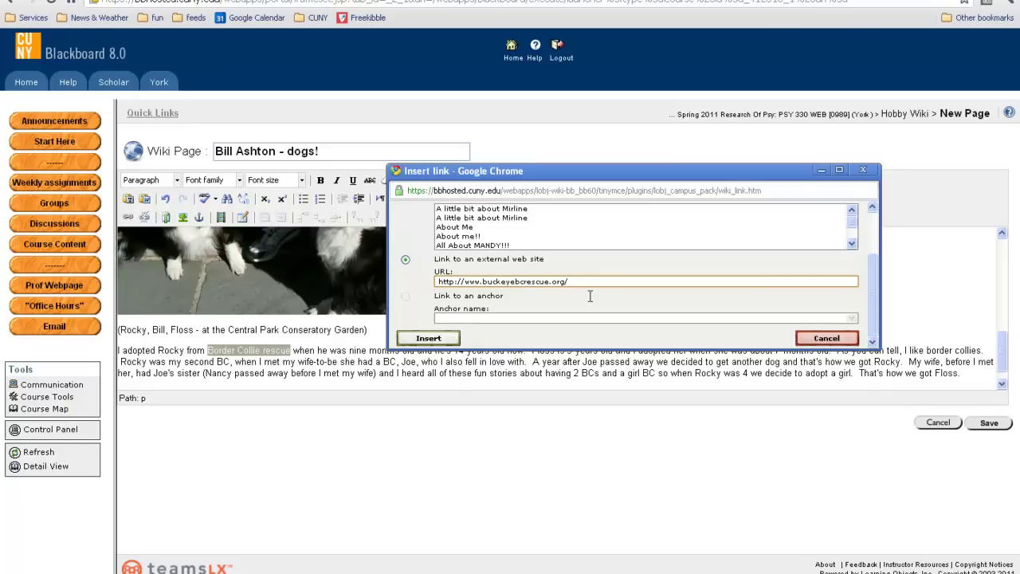
click(428, 338)
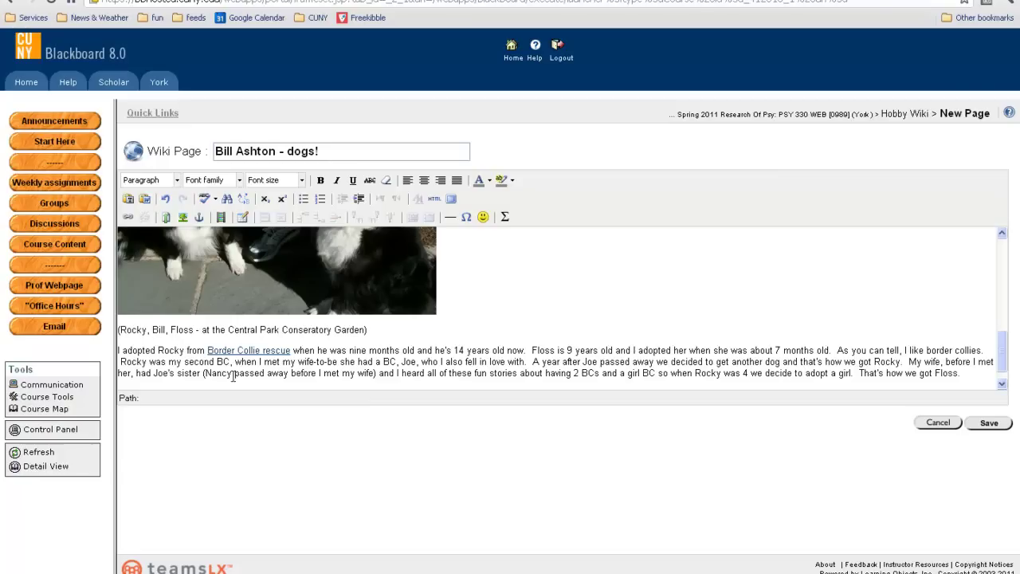
click(971, 371)
key(Return)
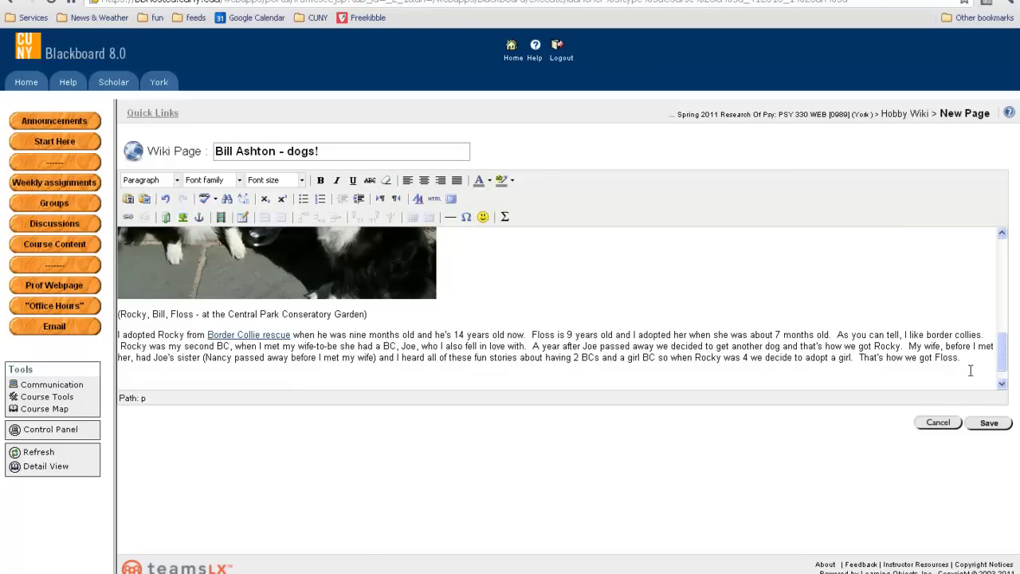
Upload the 'pair o dogs2color' photo file to the course.
click(181, 224)
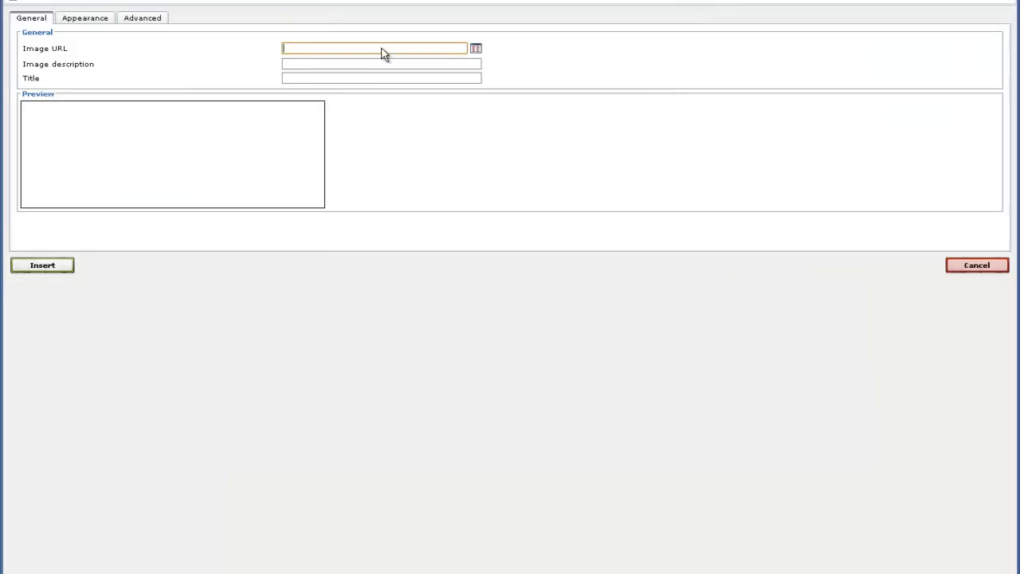
click(475, 50)
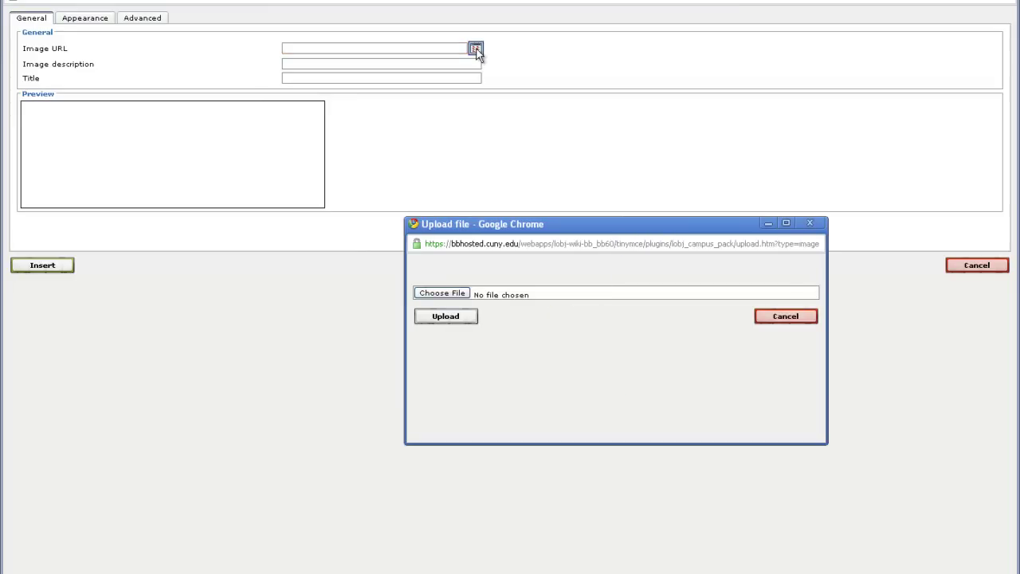
click(457, 296)
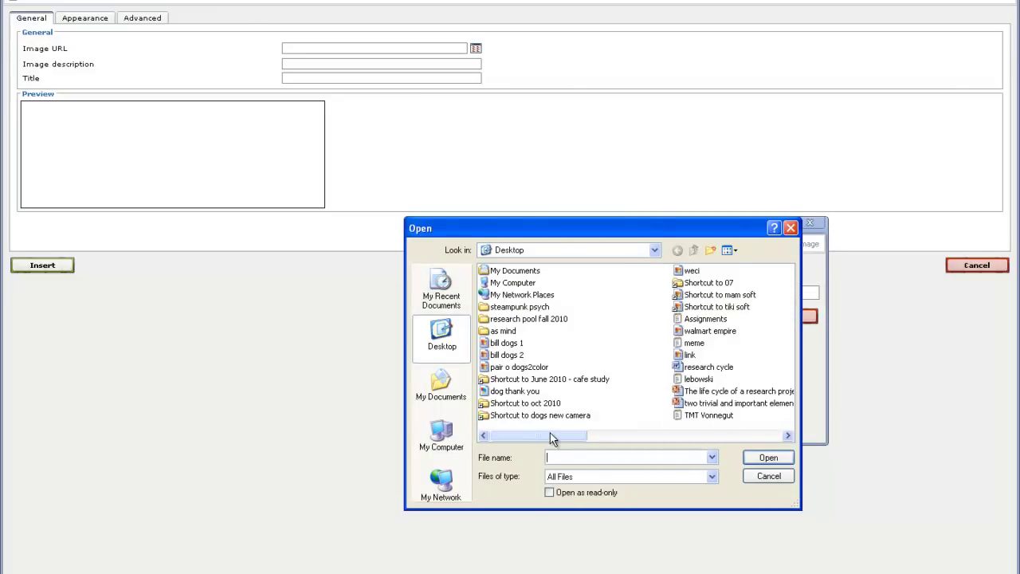
click(514, 368)
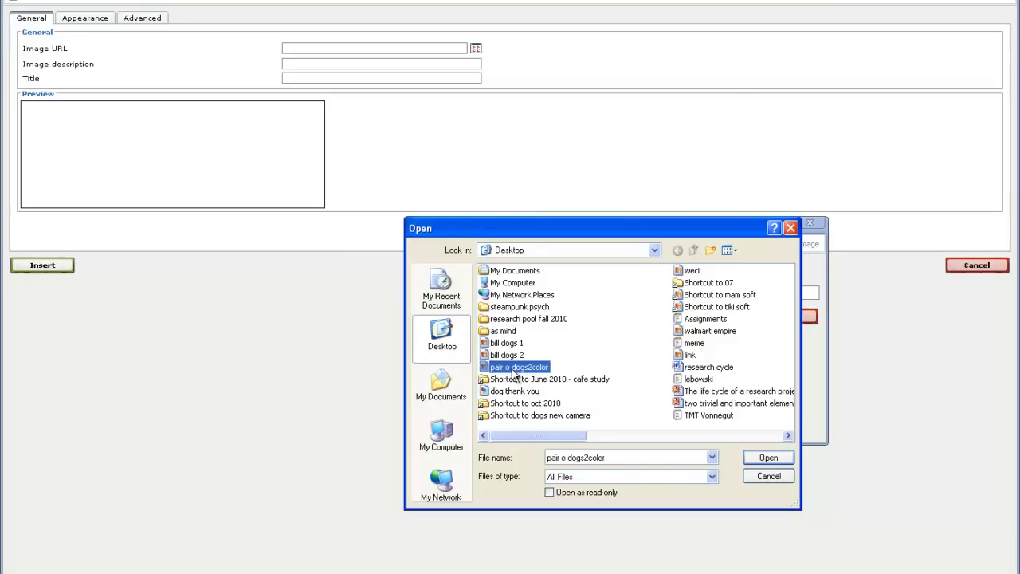
click(767, 459)
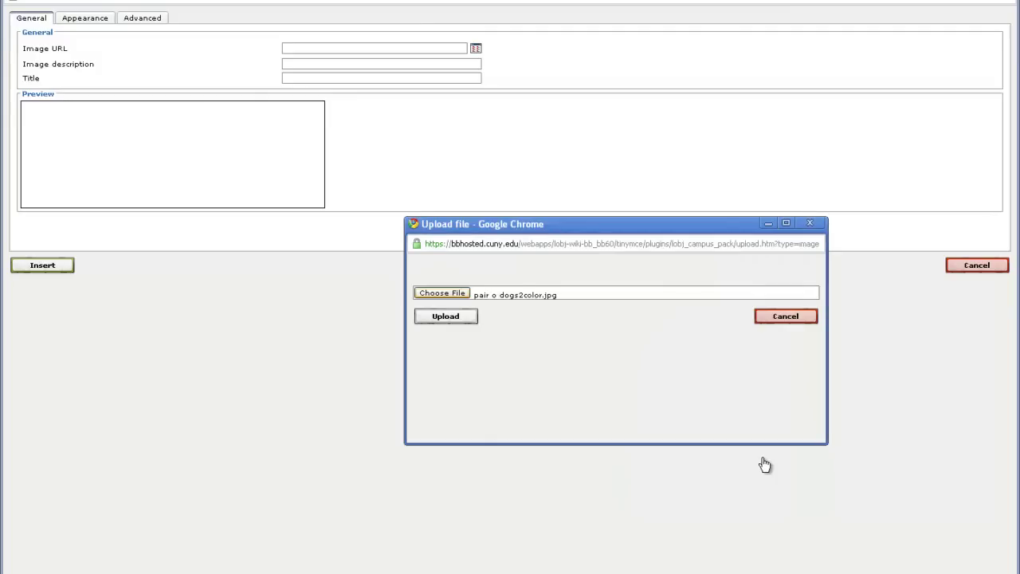
click(451, 317)
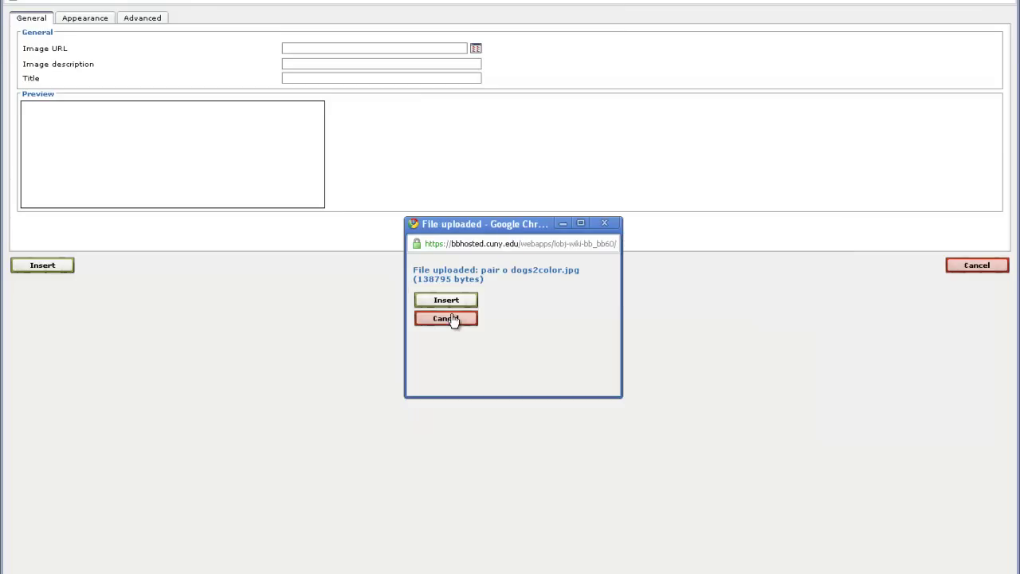
Insert the uploaded photo into the page body at 476 × 310 pixels.
click(446, 300)
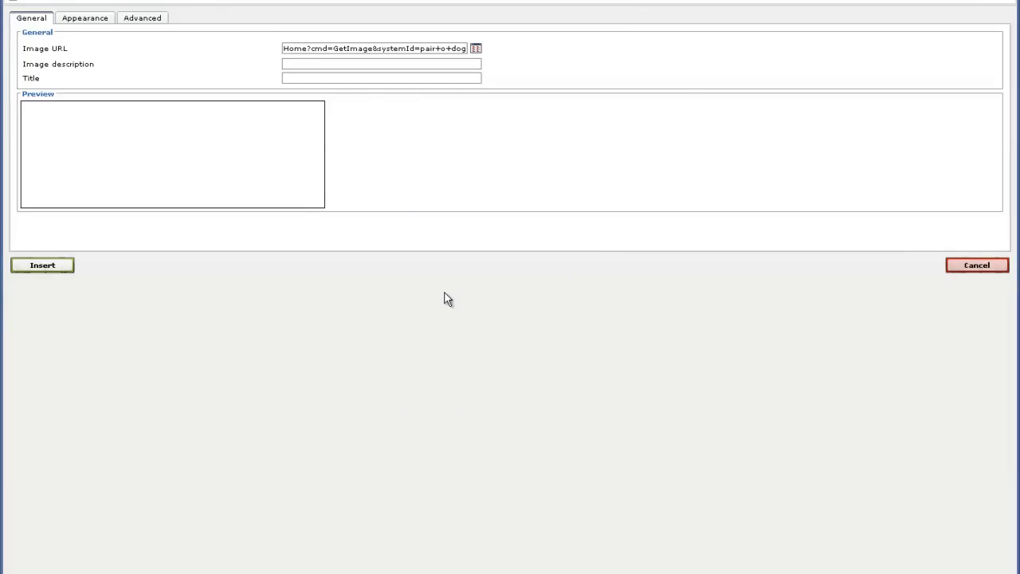
scroll(207, 146, down, 3)
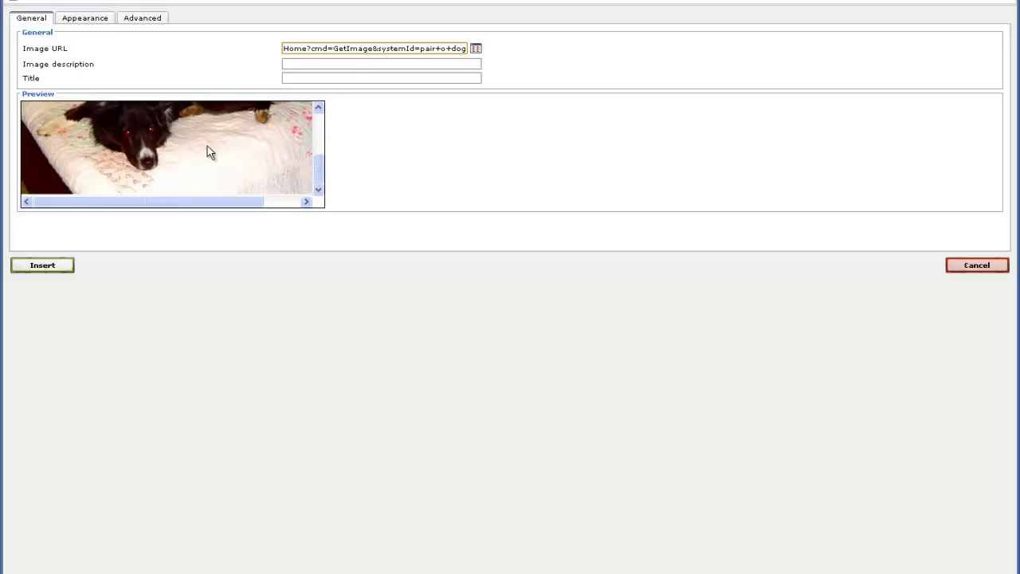
scroll(207, 152, up, 3)
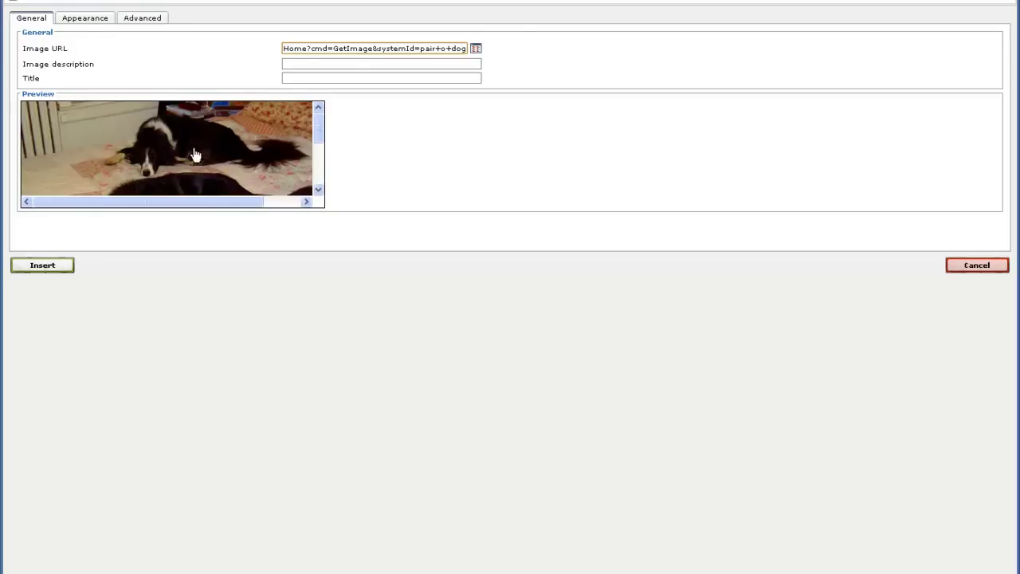
click(80, 21)
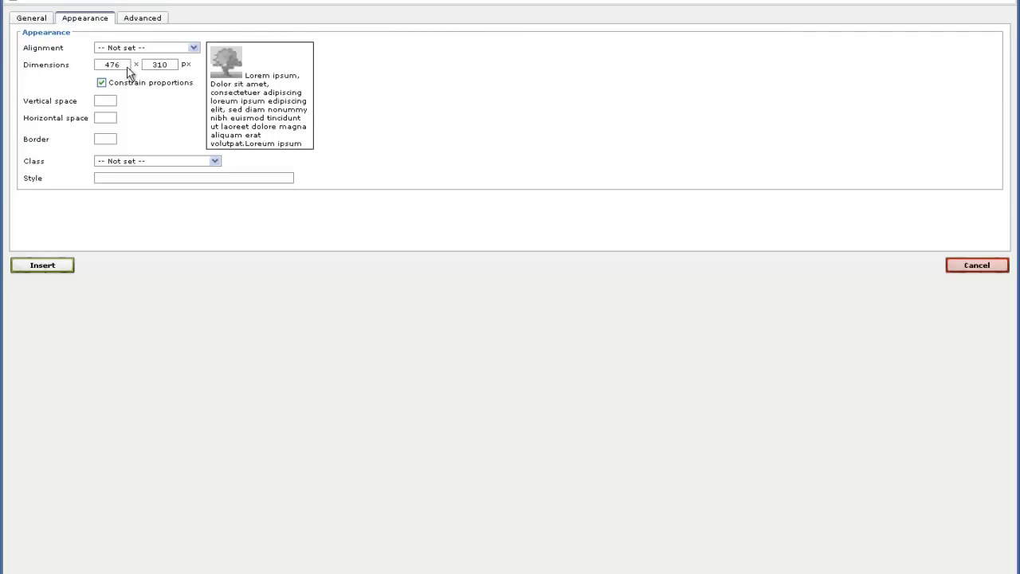
click(42, 266)
Paste the exercise, frisbee and agility paragraphs from the Notepad notes below the photo.
scroll(370, 324, down, 3)
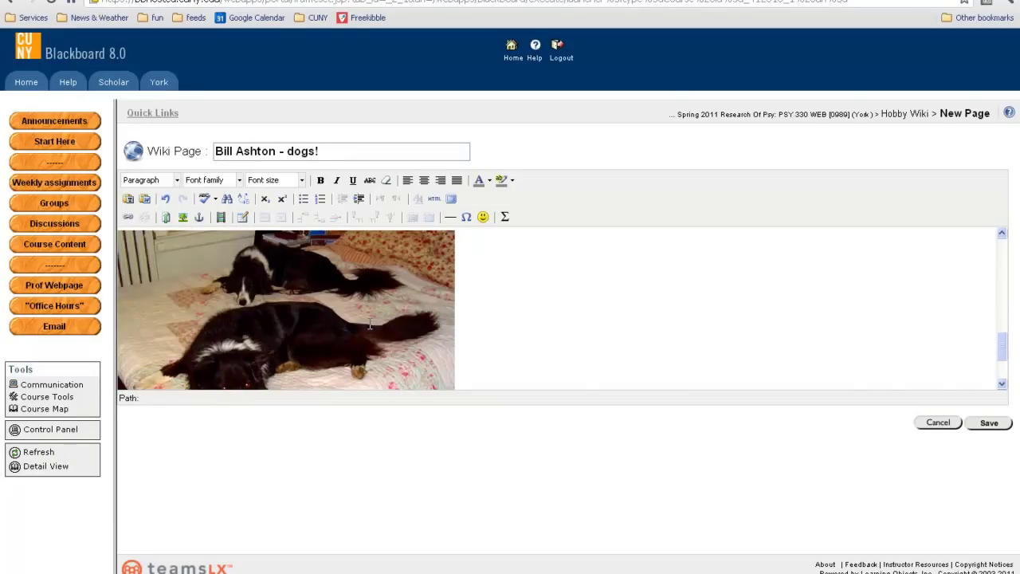
scroll(369, 324, down, 2)
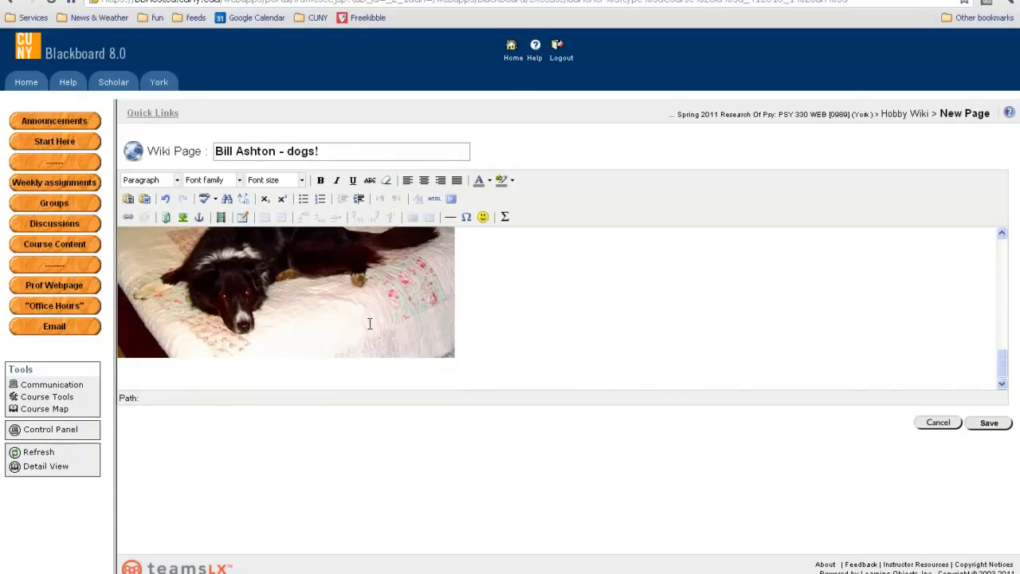
click(243, 376)
key(alt+Tab)
scroll(720, 401, down, 3)
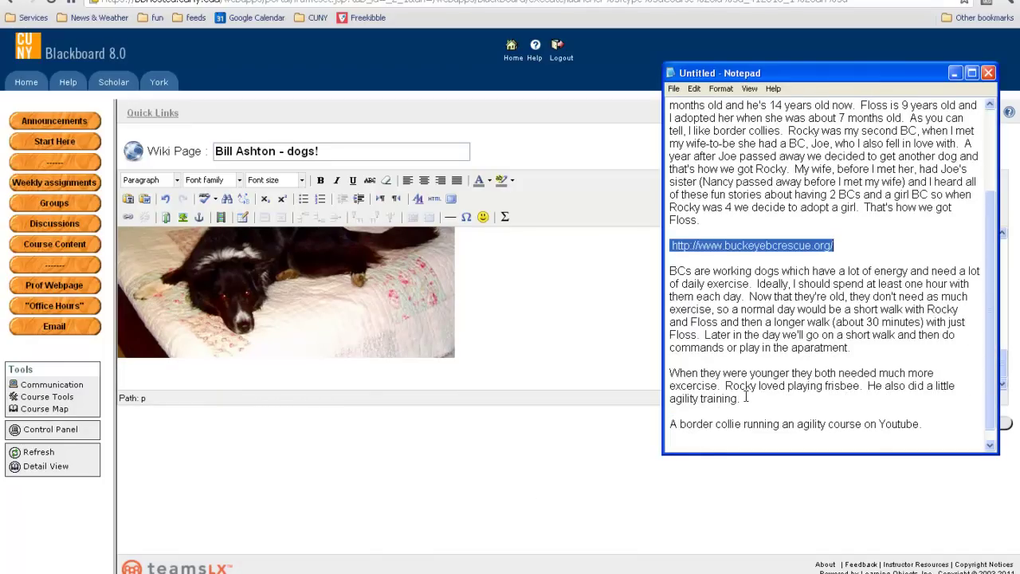
drag(745, 398, 672, 271)
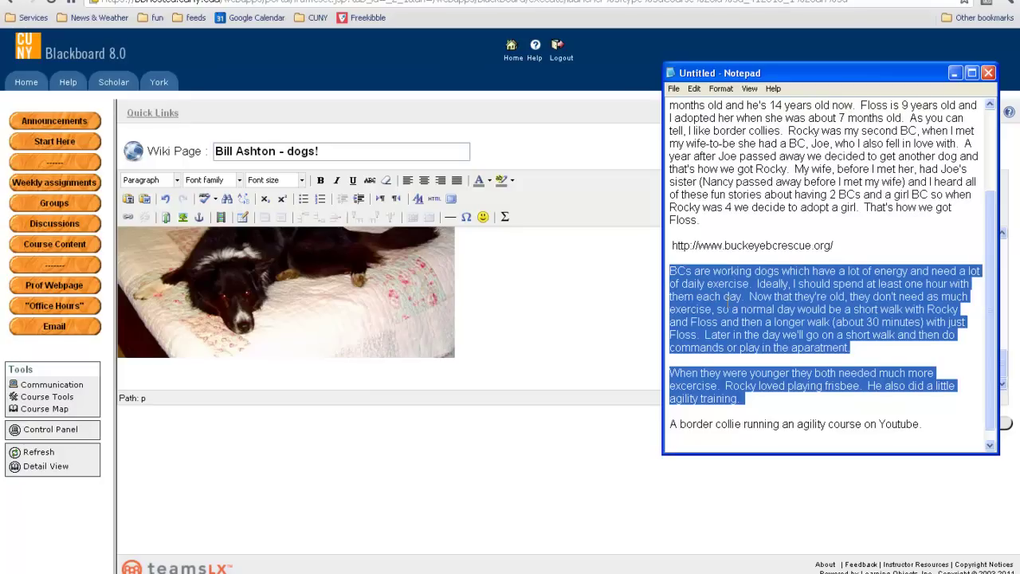
click(145, 376)
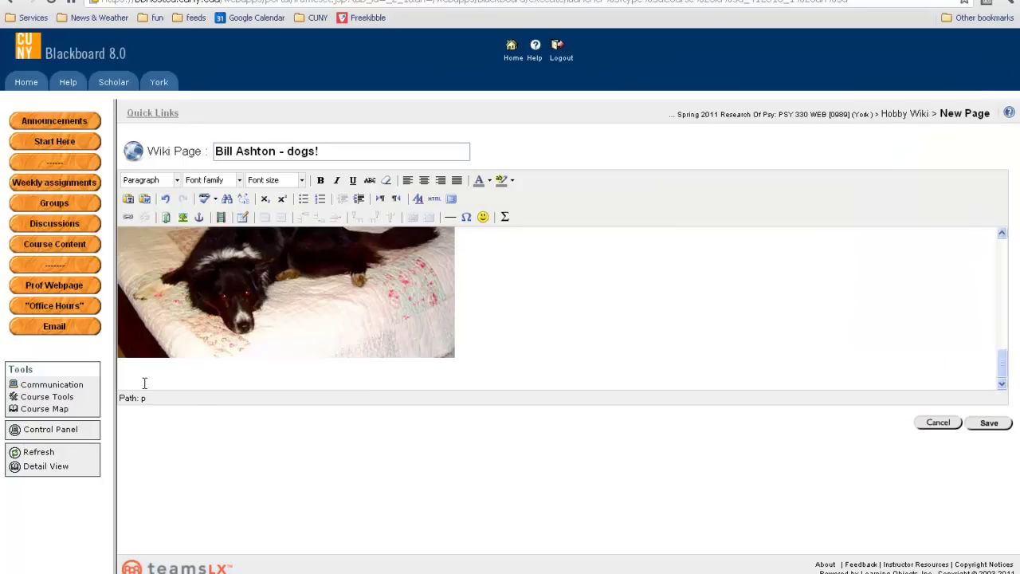
text(When they were younger they both needed much more excercise.  Rocky loved playing frisbee.  He also did a little agility training. BCs are working dogs which have a lot of energy and need a lot of daily exercise.  Ideally, I should spend at least one hour with them each day.  Now that they're old, they don't need as much exercise, so a normal day would be a short walk with Rocky and Floss and then a longer walk (about 30 minutes) with just Floss.  Later in the day we'll go on a short walk and then do commands or play in the aparatment.)
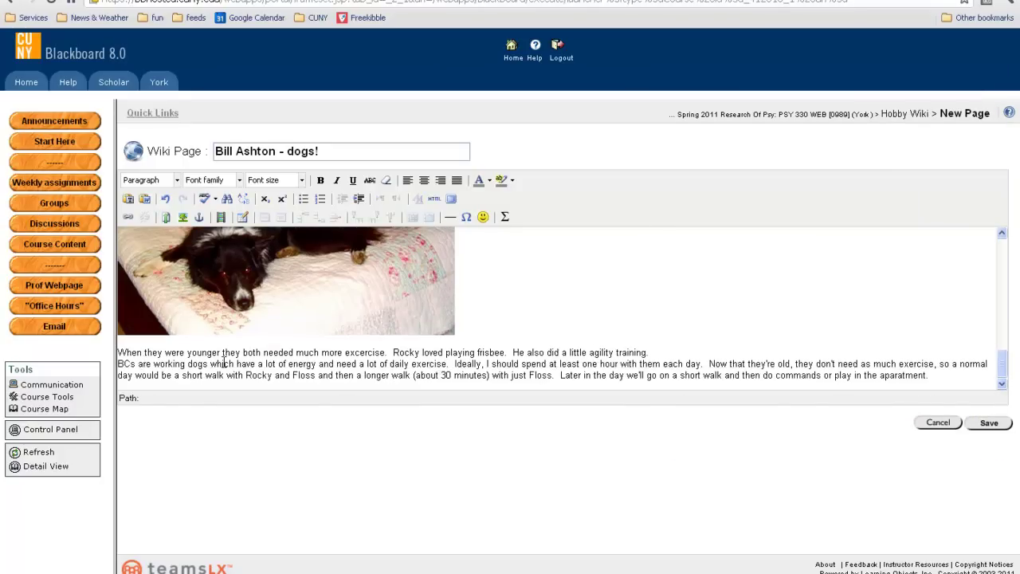
Paste the 'When they were younger' paragraph on a new line beneath them.
scroll(239, 363, up, 1)
scroll(367, 368, down, 1)
key(alt+Tab)
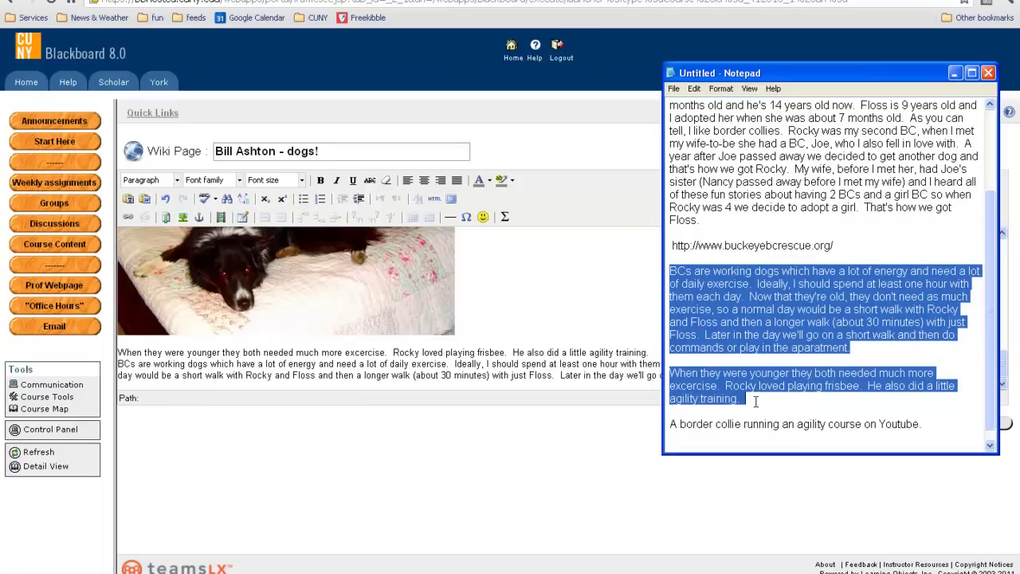
drag(755, 401, 686, 359)
key(ctrl+c)
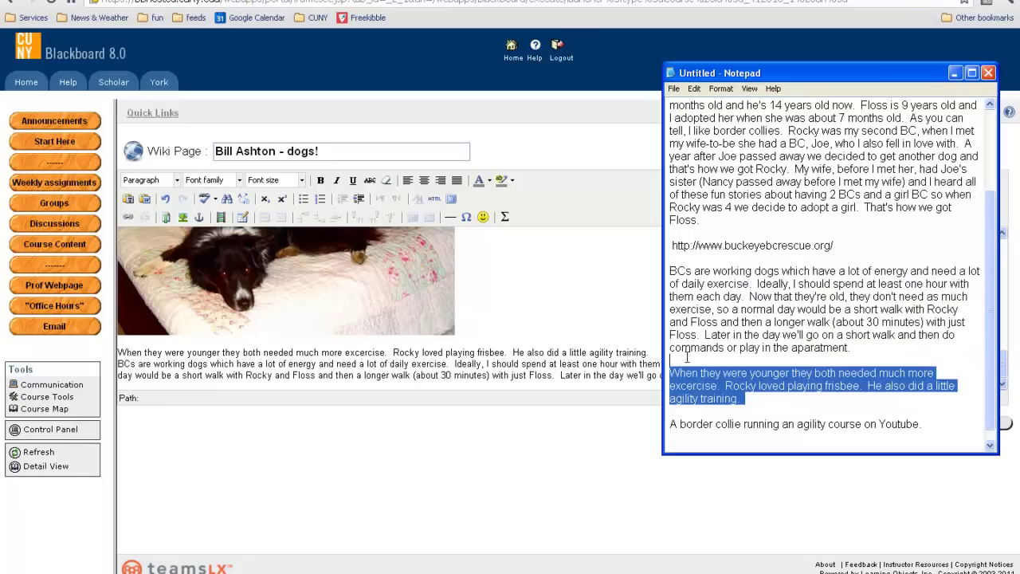
key(alt+Tab)
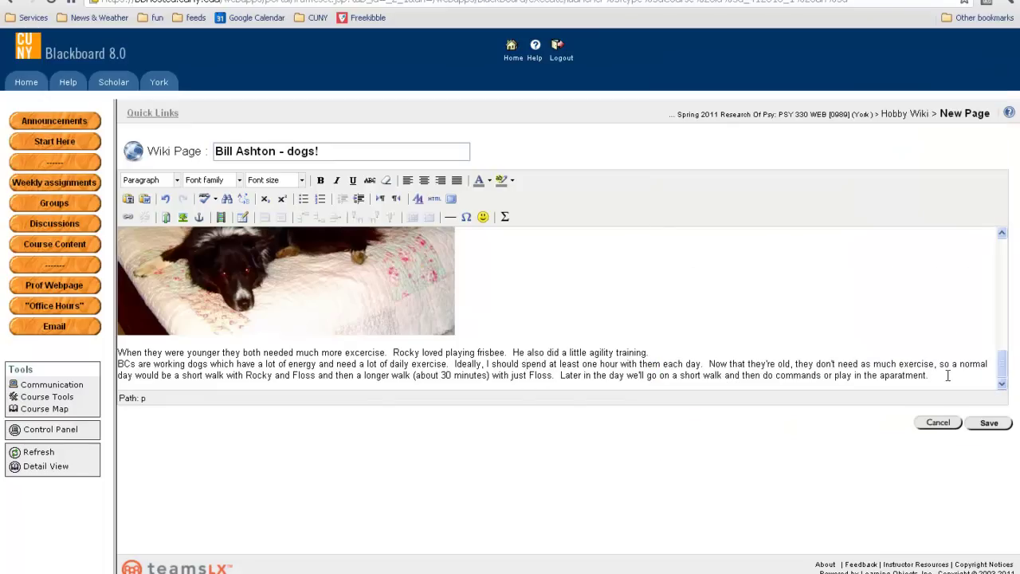
key(Return)
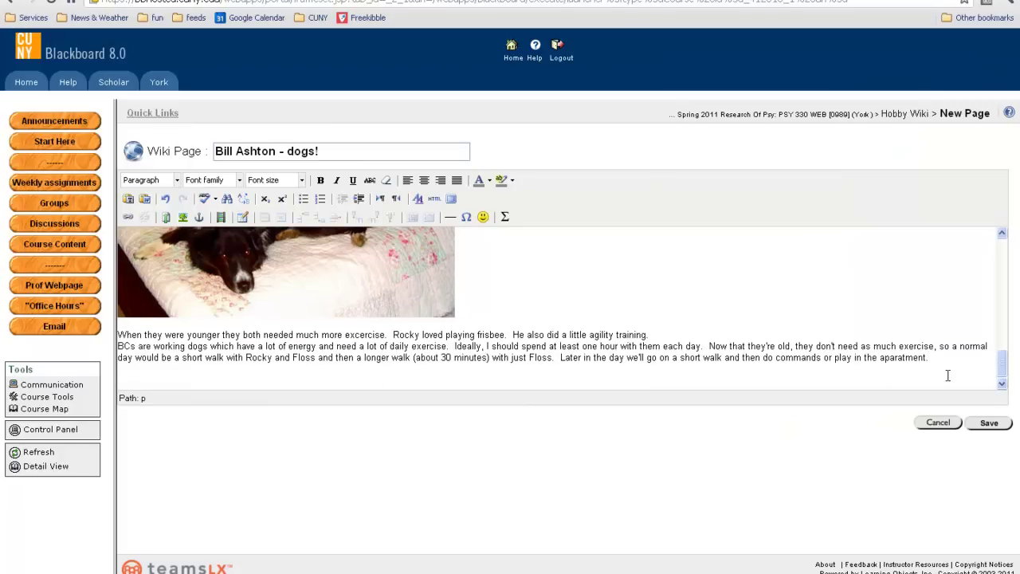
key(ctrl+v)
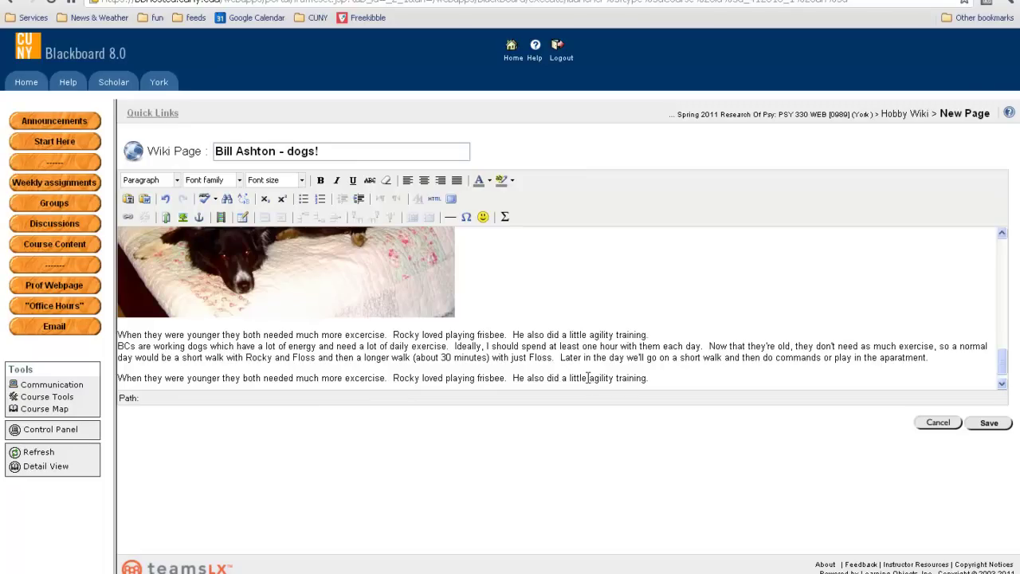
Select 'agility training' and copy the Border collie agility video's YouTube address.
drag(590, 378, 647, 377)
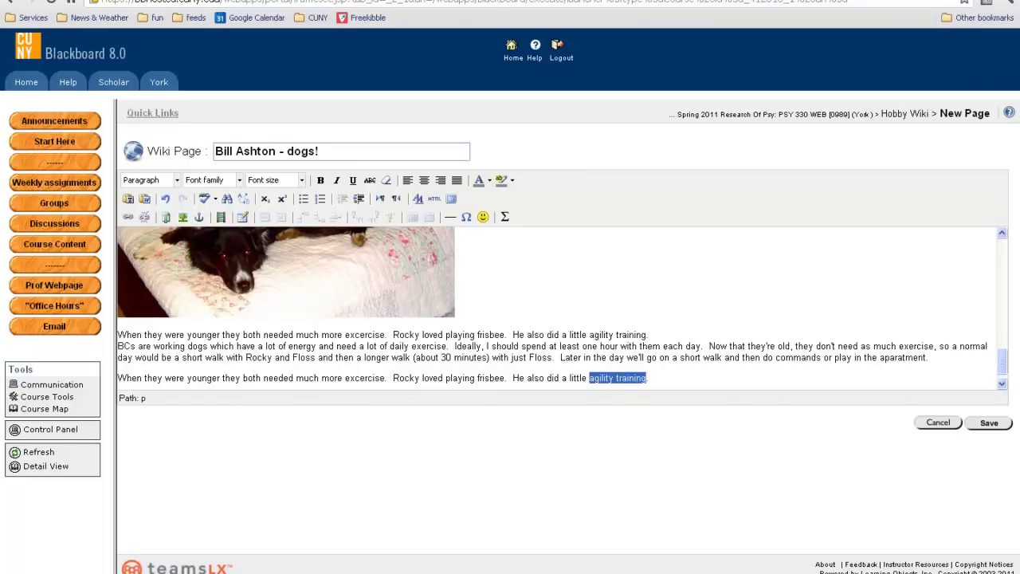
key(ctrl+Tab)
click(301, 1)
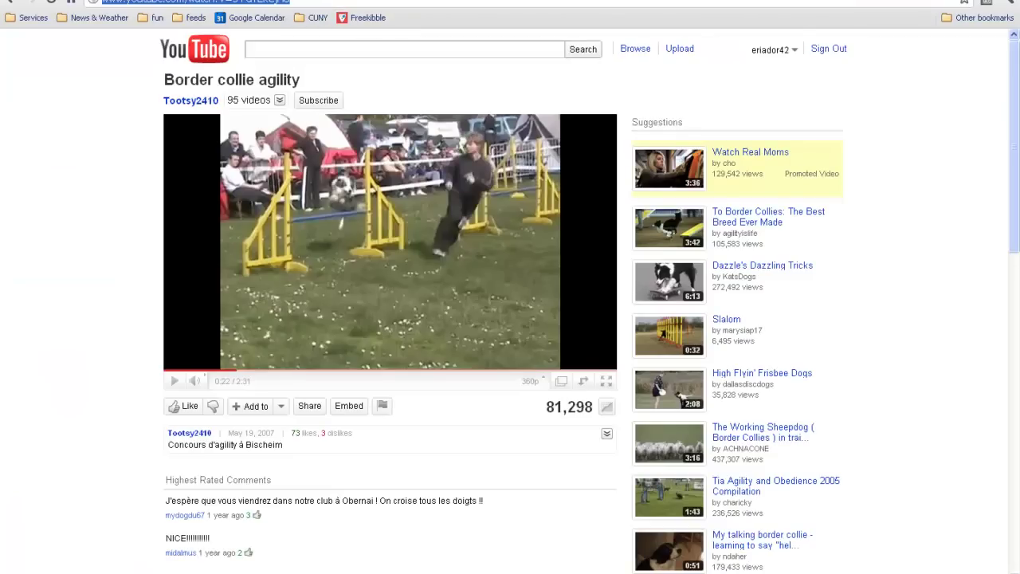
key(ctrl+shift+Tab)
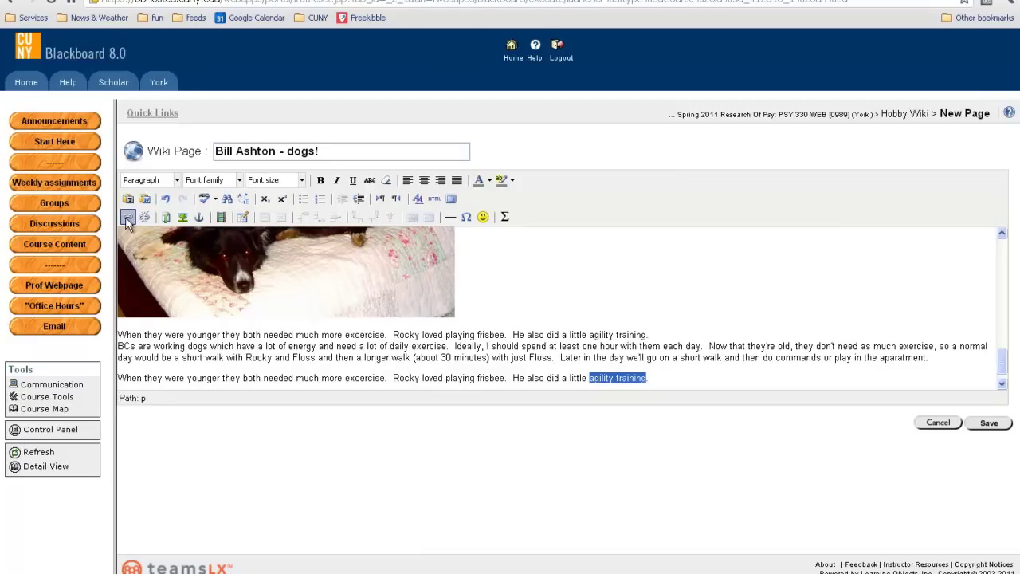
Link the selected words to the copied YouTube URL as an external web site.
click(125, 217)
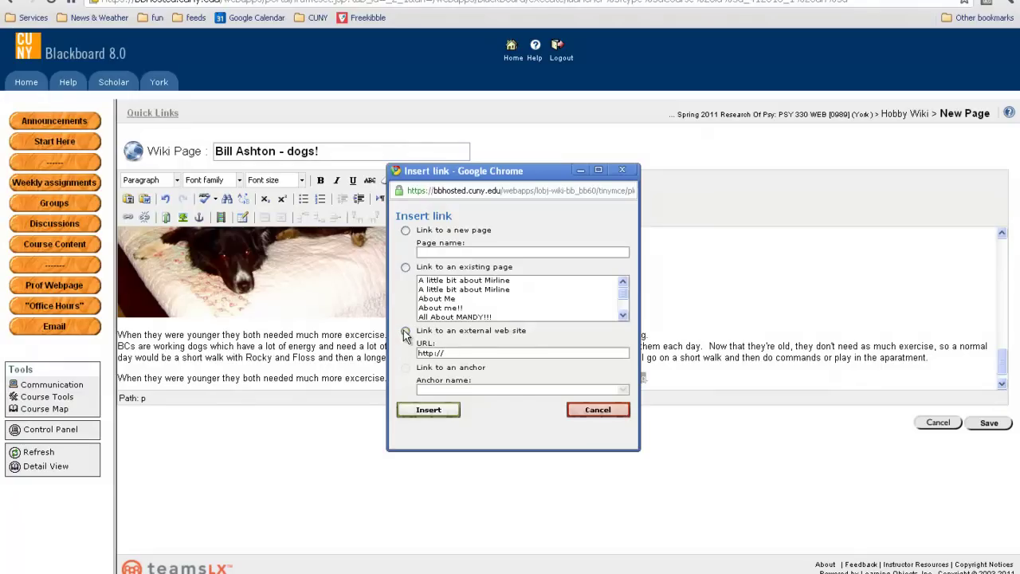
click(406, 330)
drag(459, 355, 408, 353)
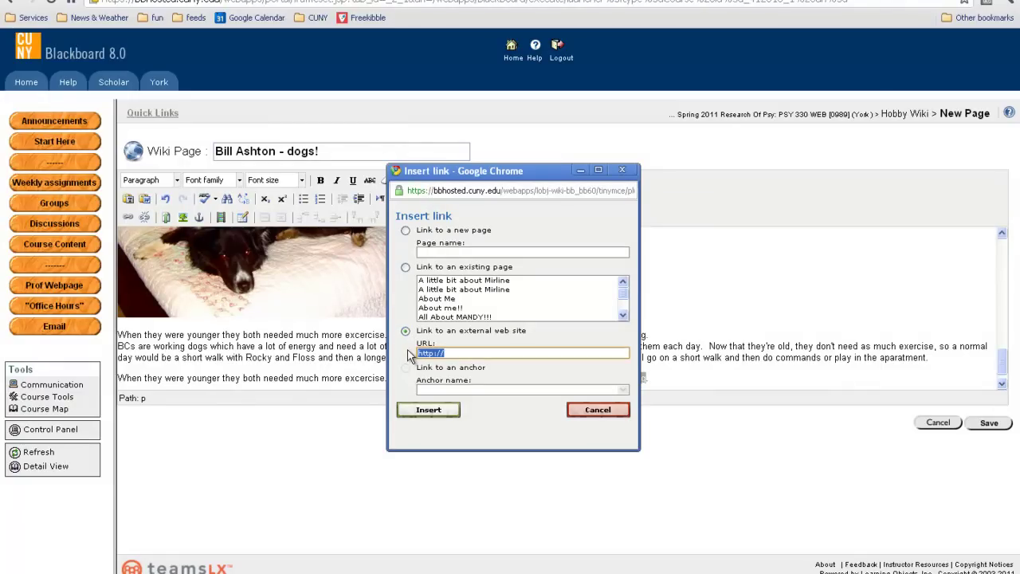
text(http://www.youtube.com/watch?v=5-FdYEkCjH8)
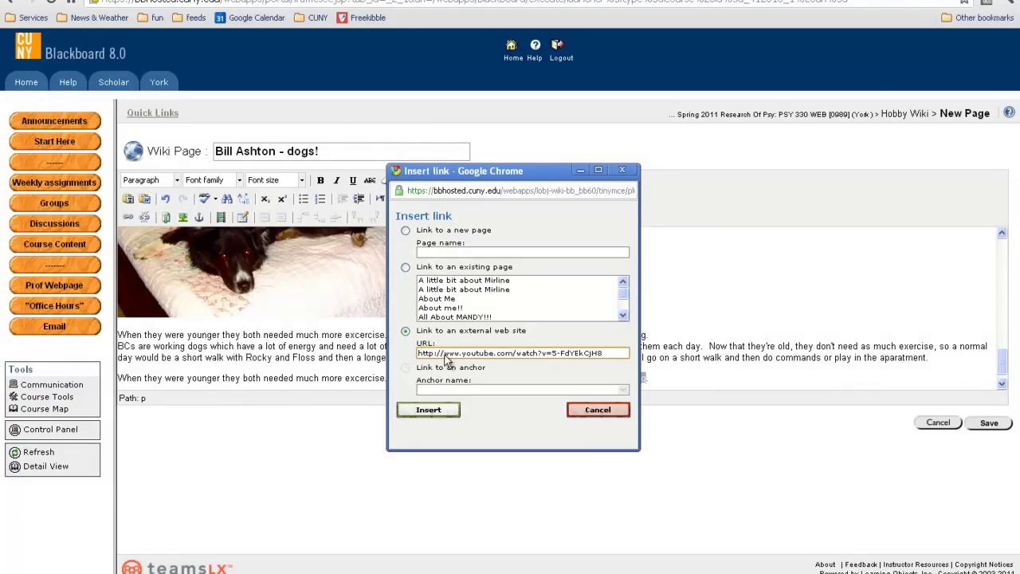
click(428, 409)
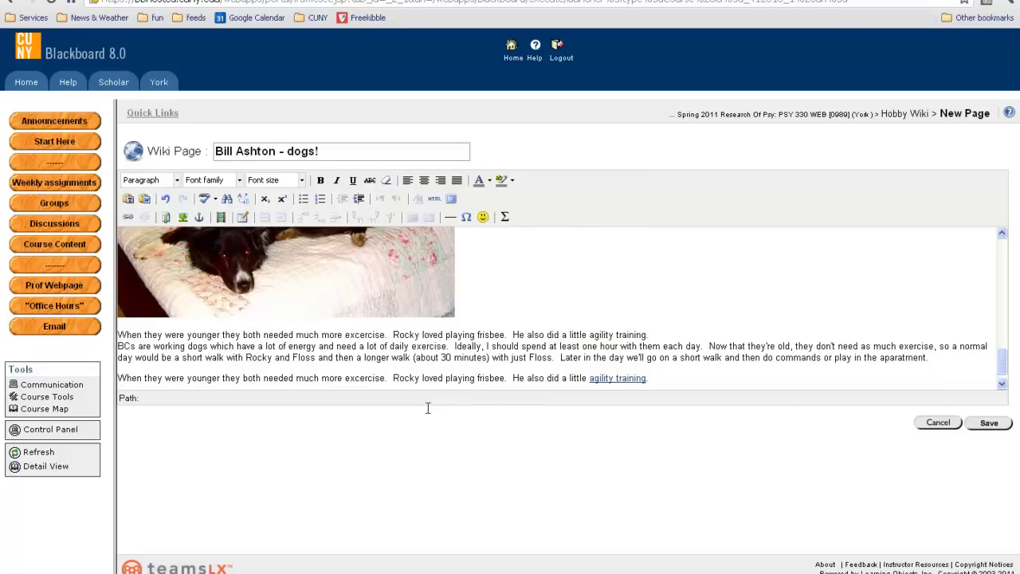
scroll(612, 299, down, 1)
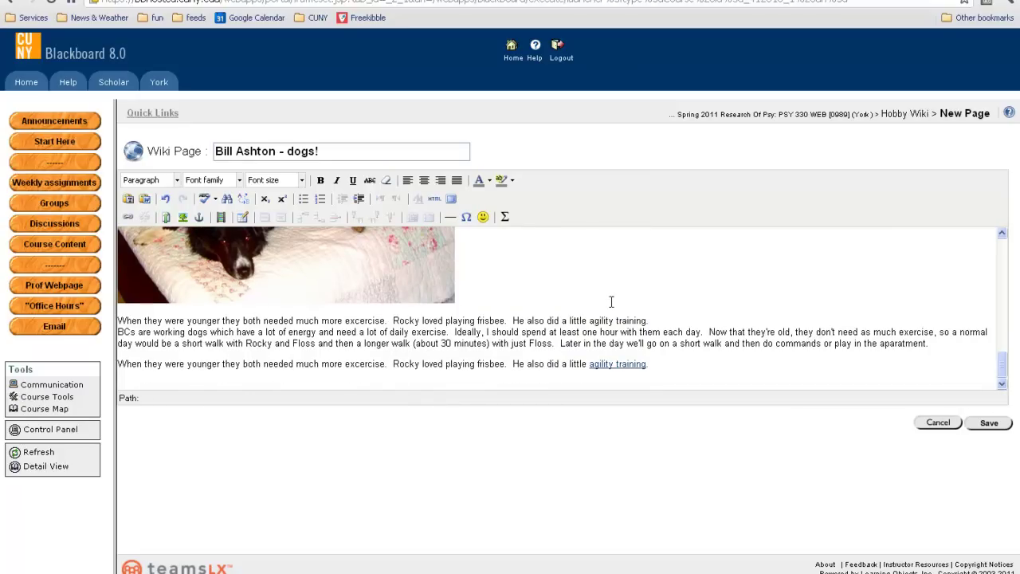
scroll(611, 301, up, 3)
scroll(611, 301, up, 3)
scroll(612, 301, up, 3)
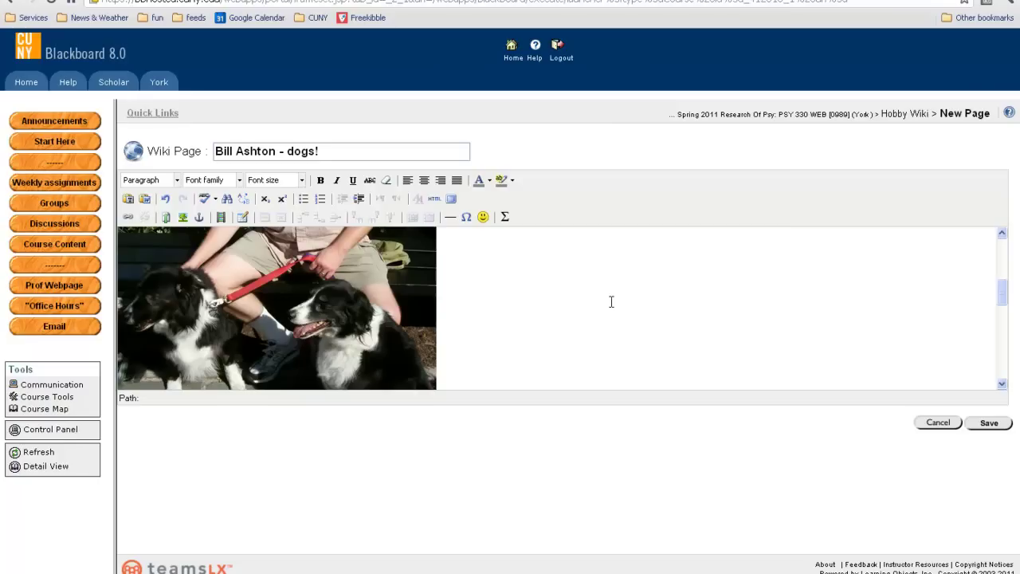
scroll(611, 302, down, 3)
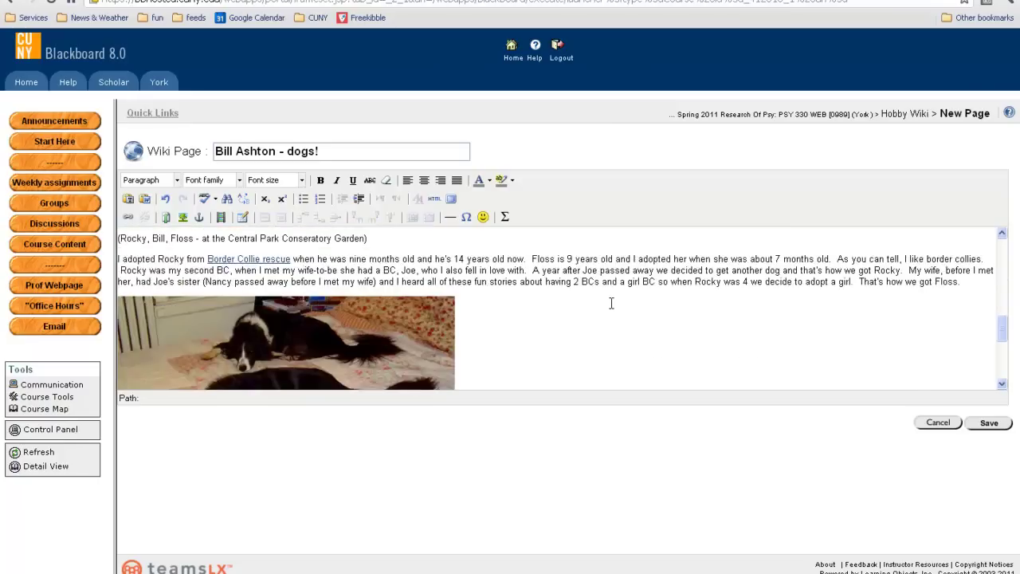
scroll(611, 302, down, 2)
scroll(611, 302, up, 2)
scroll(611, 302, up, 3)
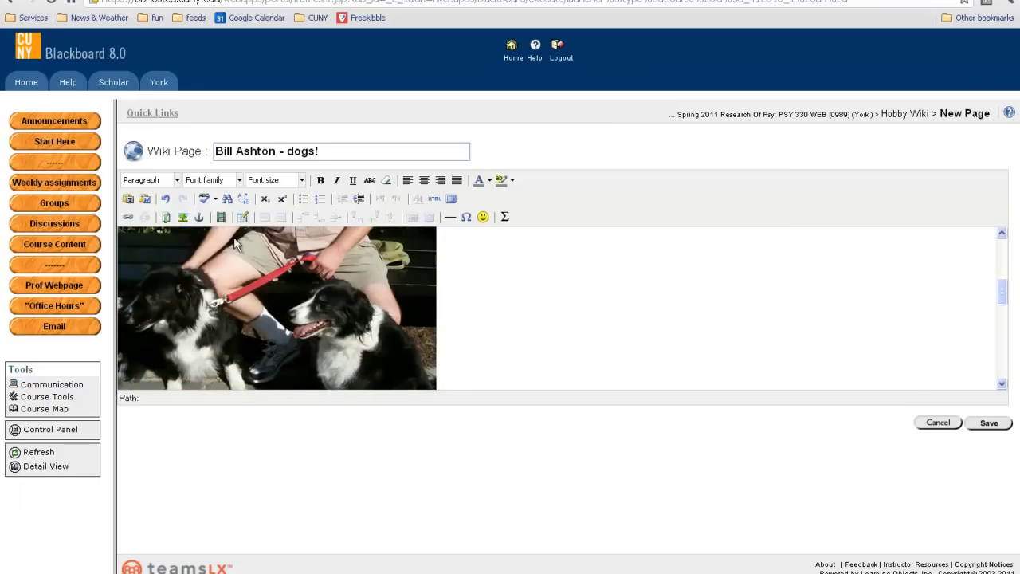
Turn on the spellchecker and correct 'aparatment' to 'apartment'.
click(203, 204)
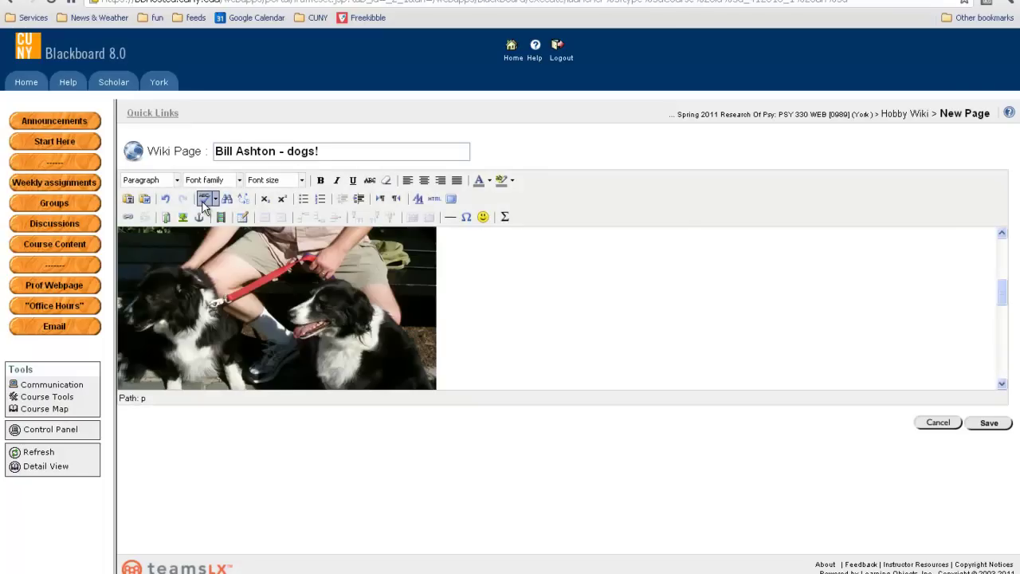
scroll(707, 331, up, 3)
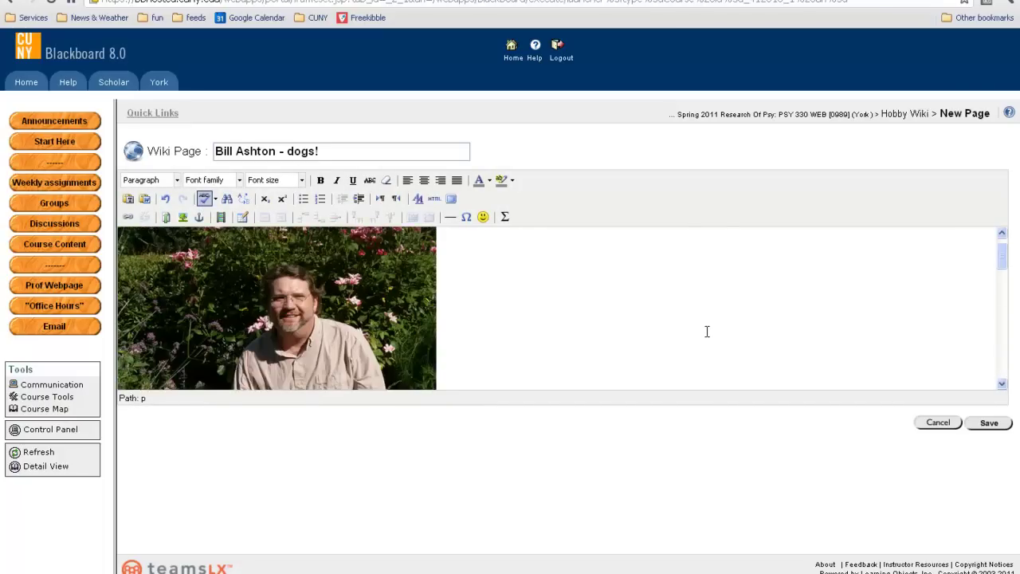
scroll(707, 331, up, 1)
scroll(707, 331, down, 1)
scroll(707, 332, down, 2)
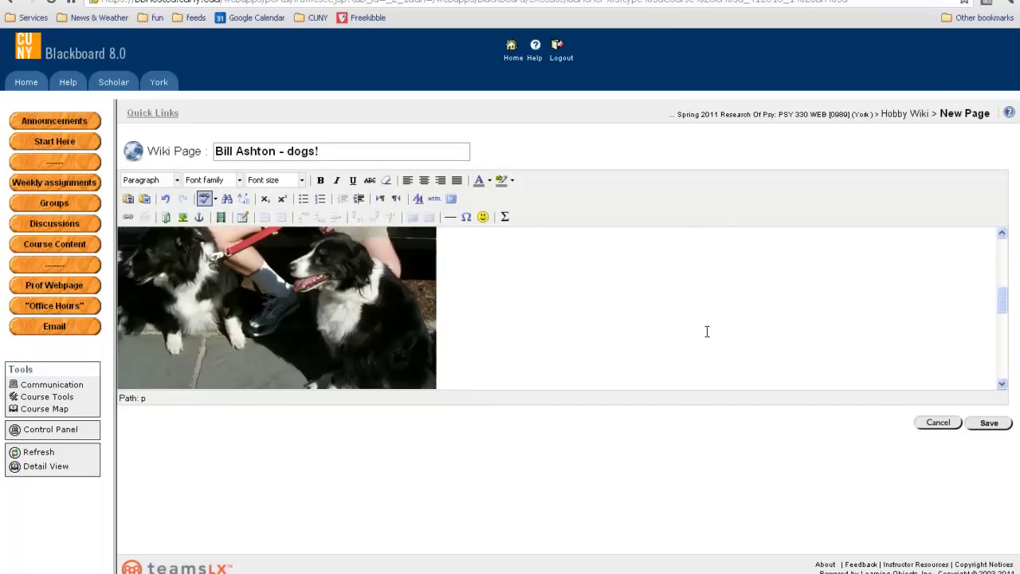
scroll(707, 332, down, 2)
scroll(707, 331, down, 2)
scroll(707, 331, down, 2)
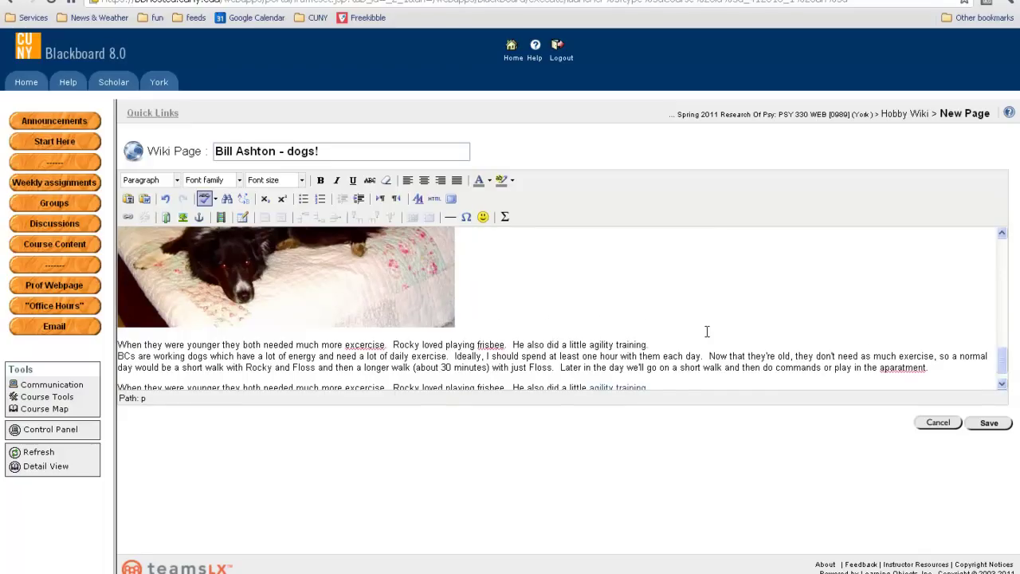
scroll(707, 331, down, 1)
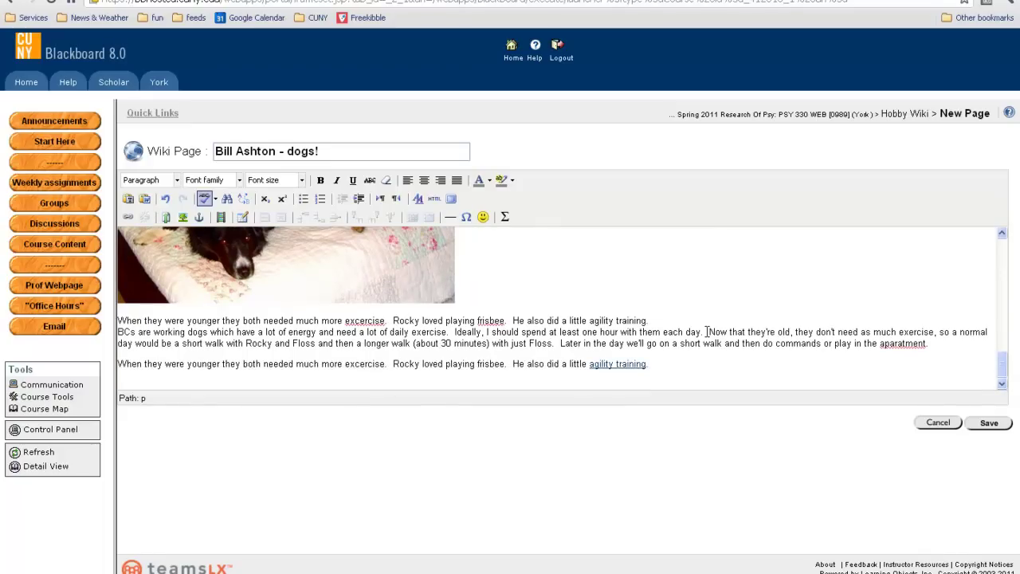
click(903, 346)
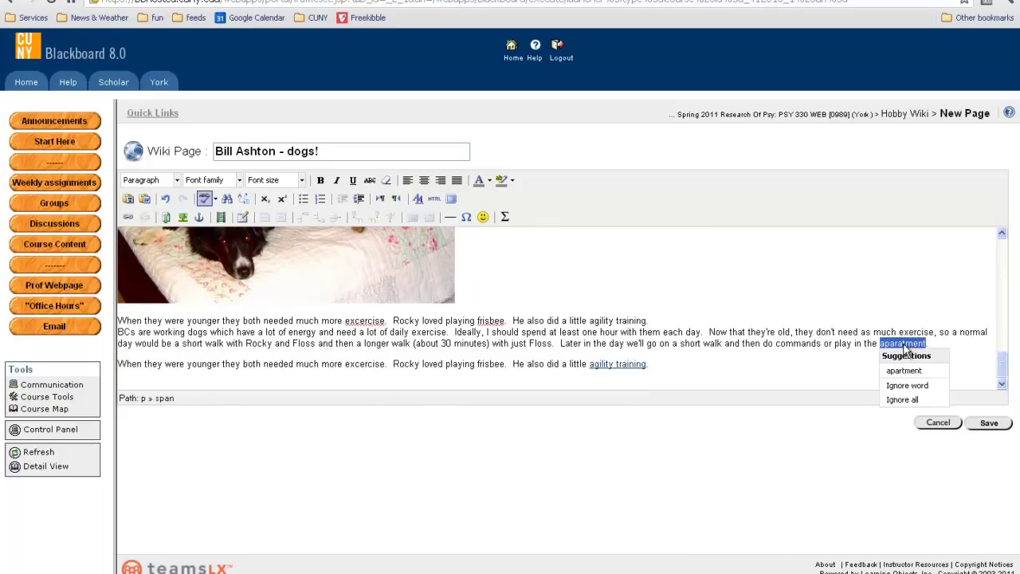
right_click(904, 347)
click(893, 344)
click(897, 372)
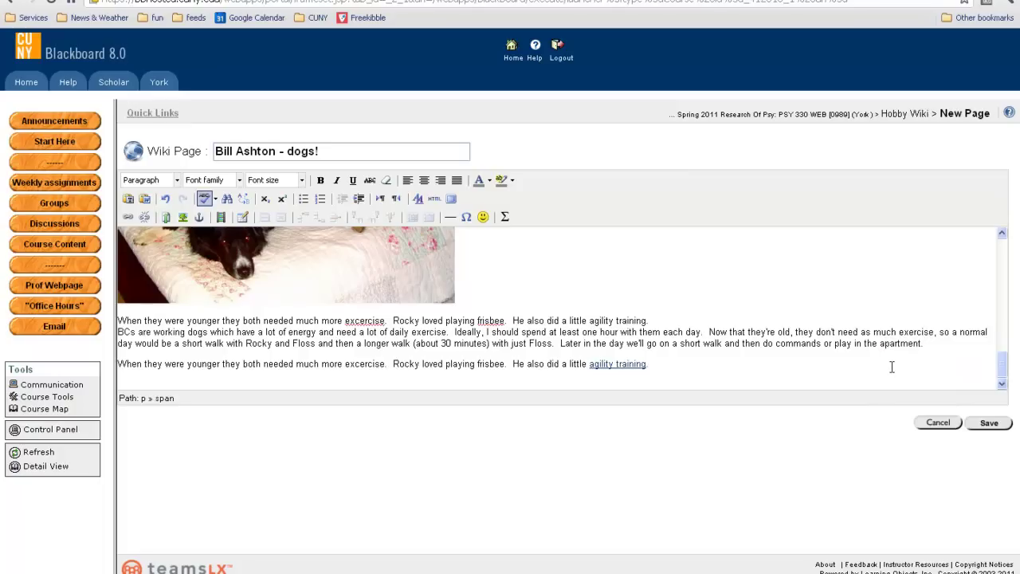
Correct 'hobbie' to 'hobby' in the opening line and save the page.
scroll(640, 318, up, 3)
scroll(640, 320, up, 3)
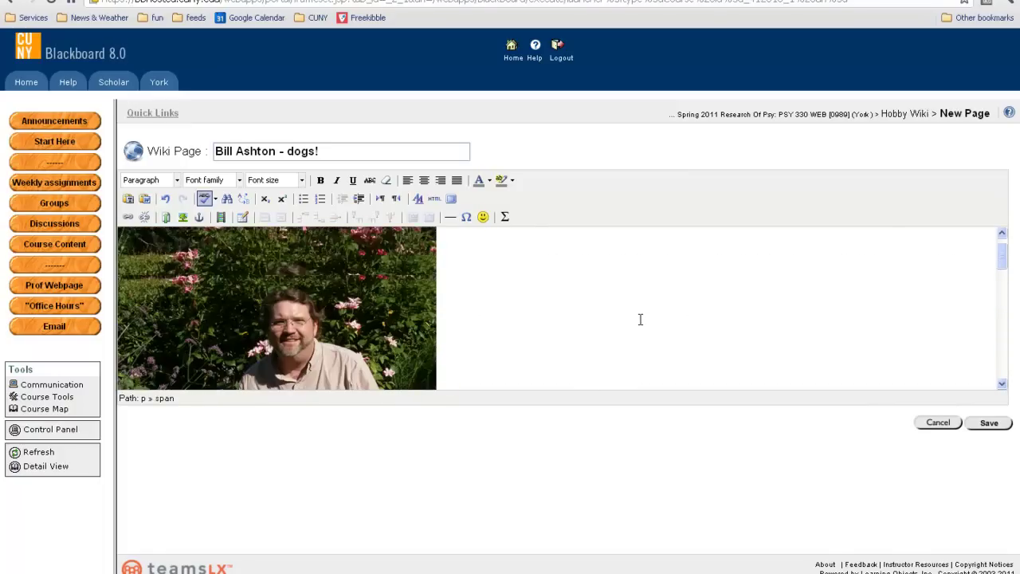
scroll(640, 319, up, 1)
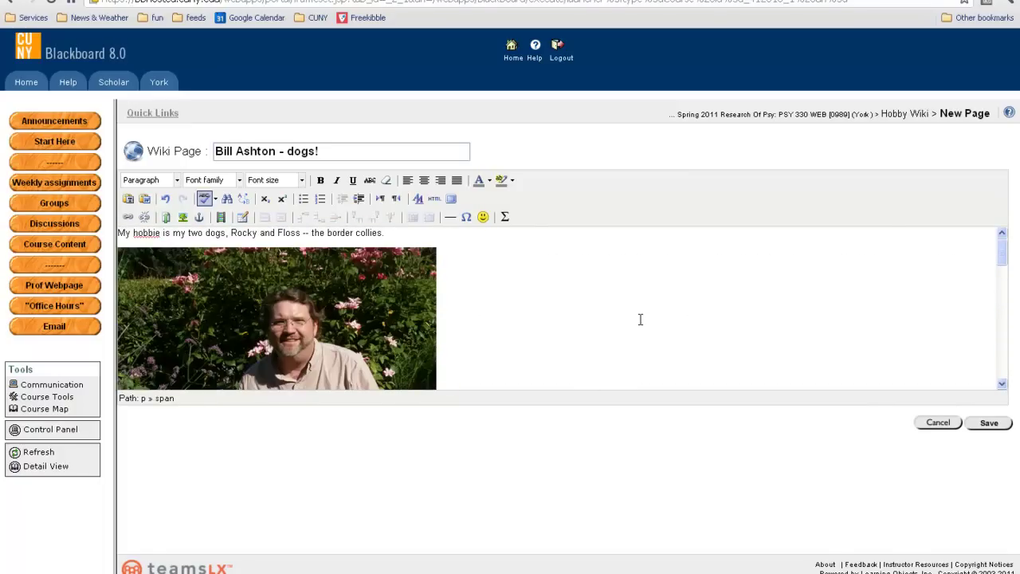
click(159, 234)
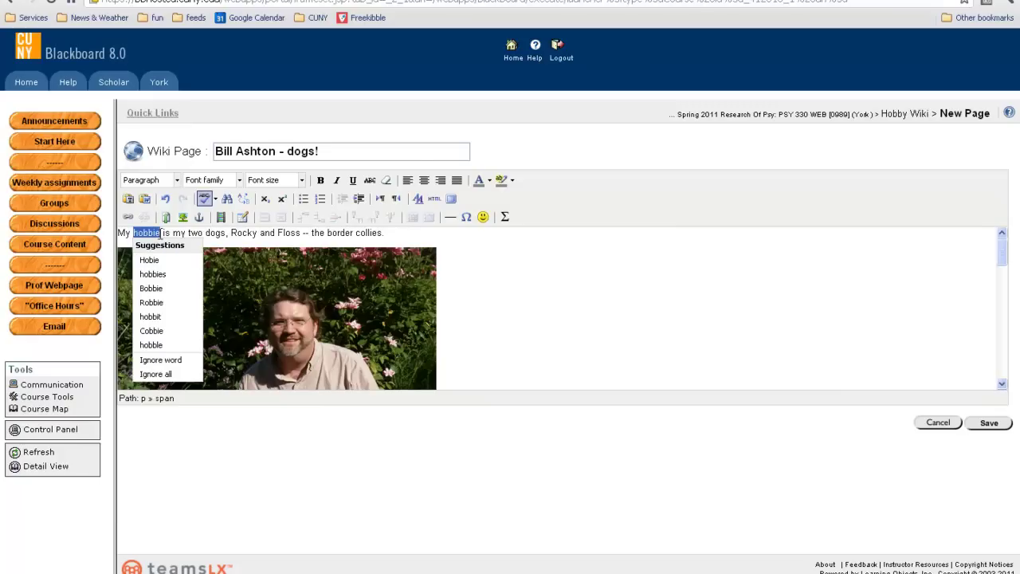
key(BackSpace)
key(BackSpace)
text(y)
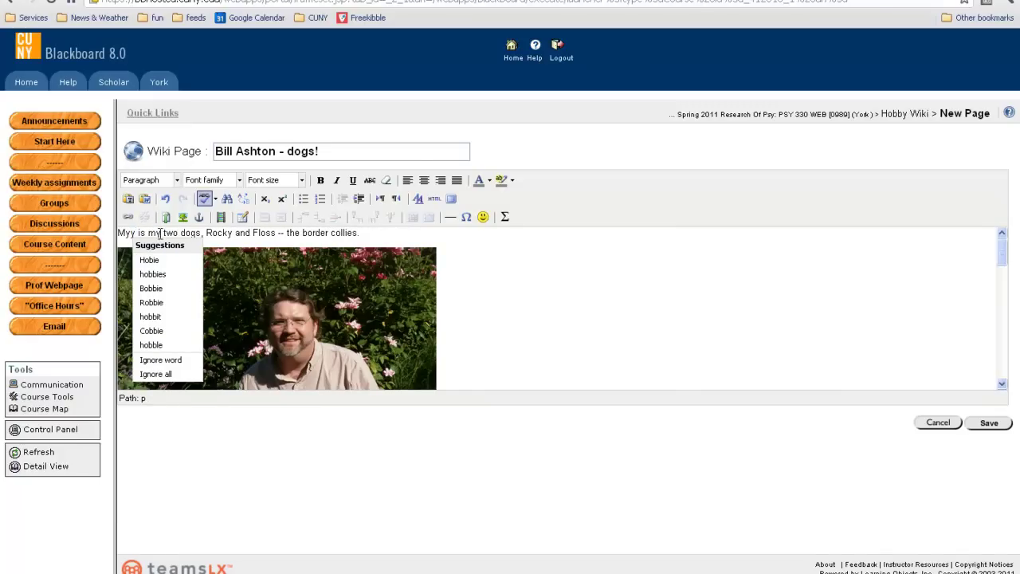
key(BackSpace)
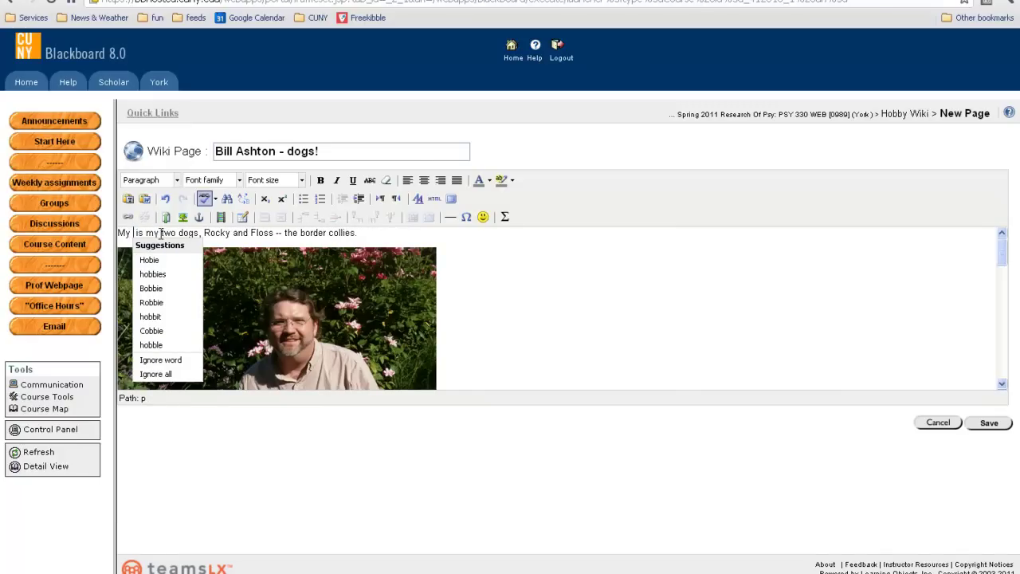
text(hob by)
key(BackSpace)
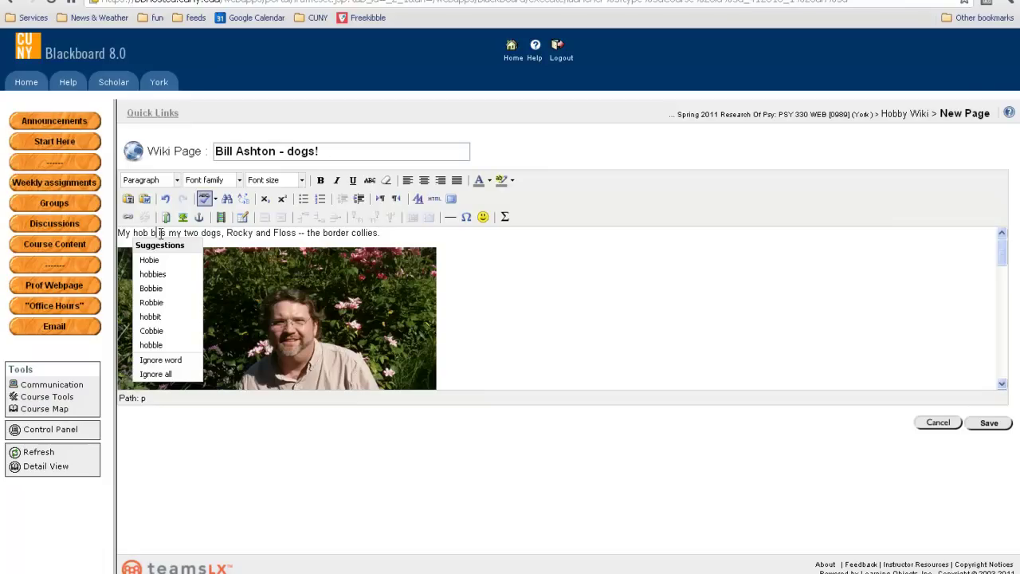
key(BackSpace)
key(BackSpace)
text(by)
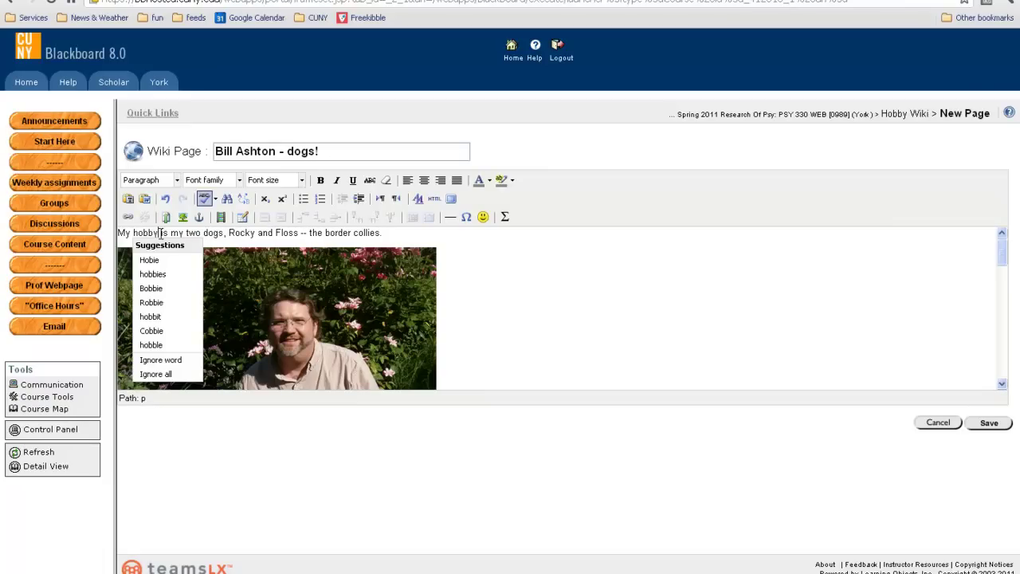
click(656, 342)
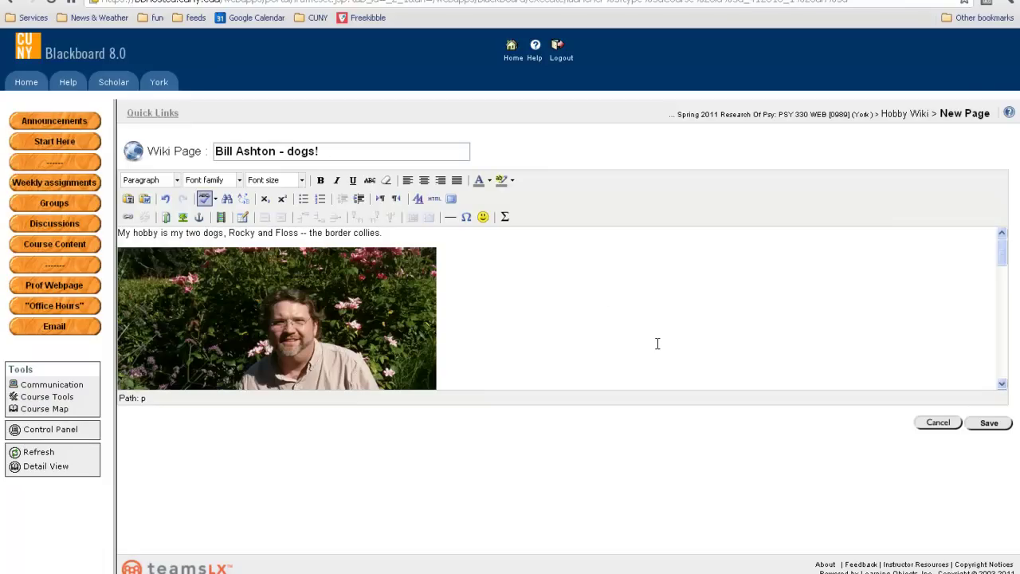
click(990, 425)
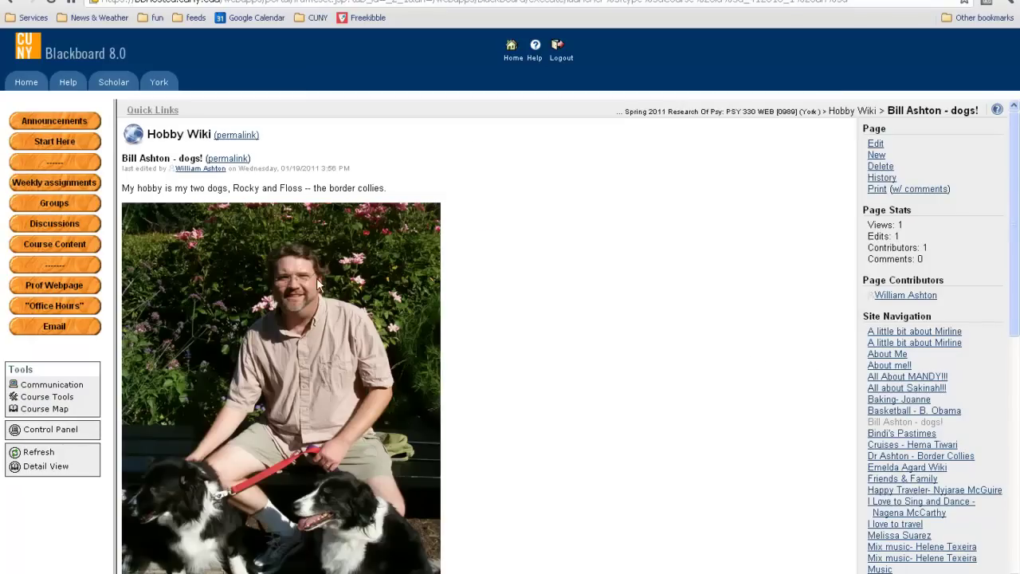
scroll(283, 275, down, 1)
scroll(284, 275, down, 3)
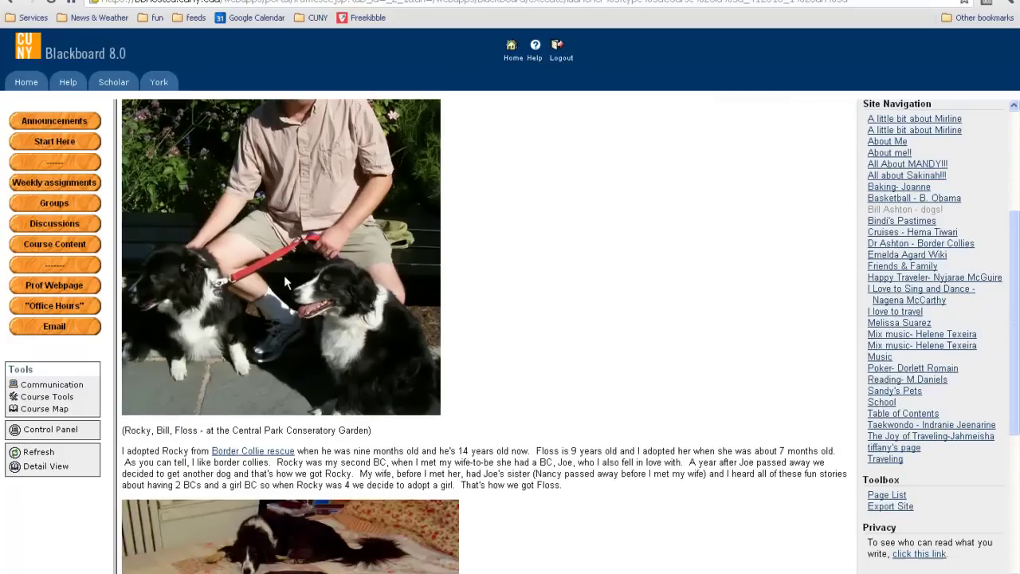
scroll(284, 275, down, 3)
scroll(284, 278, down, 2)
scroll(285, 277, up, 3)
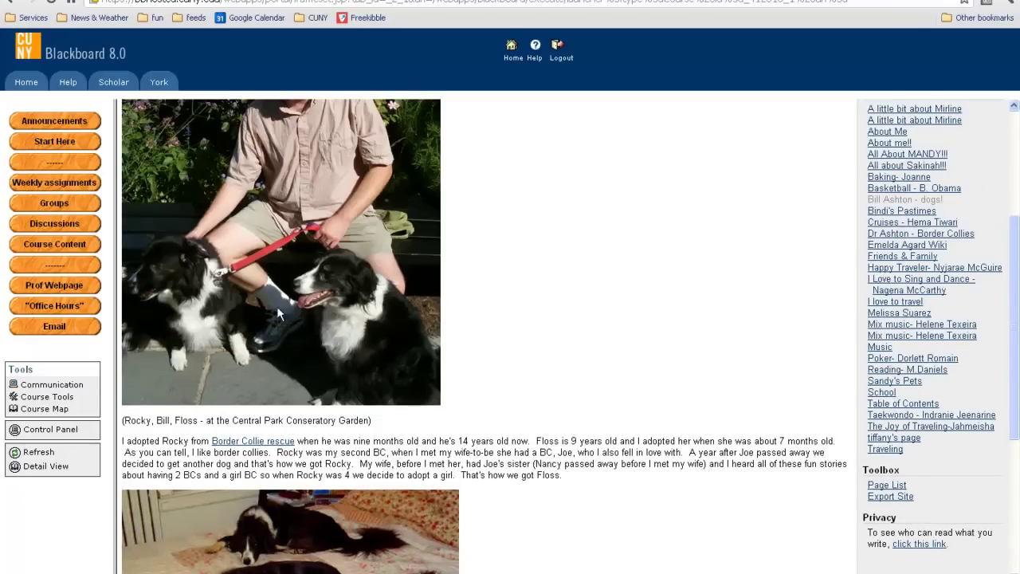
scroll(580, 358, down, 1)
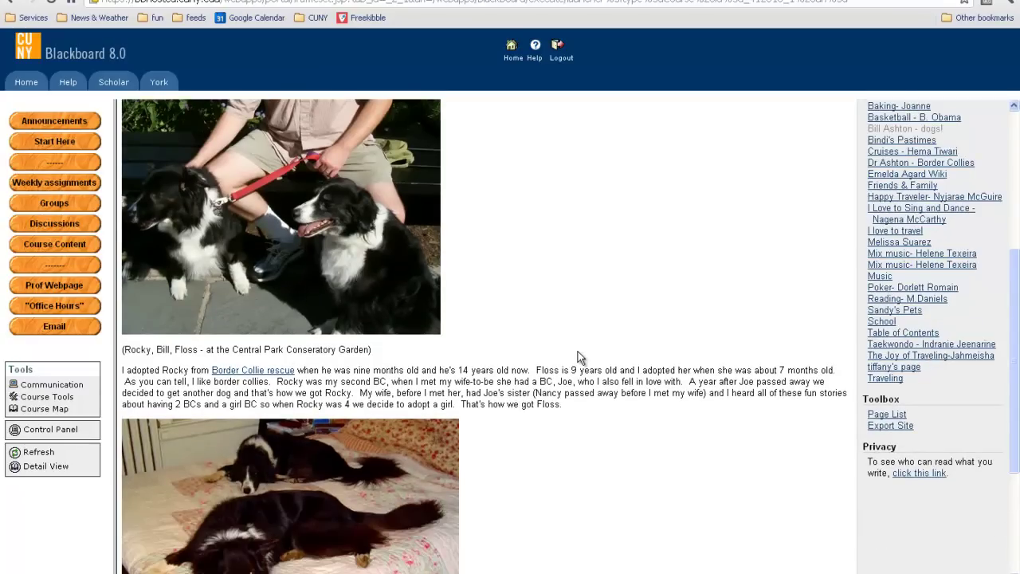
scroll(580, 358, down, 3)
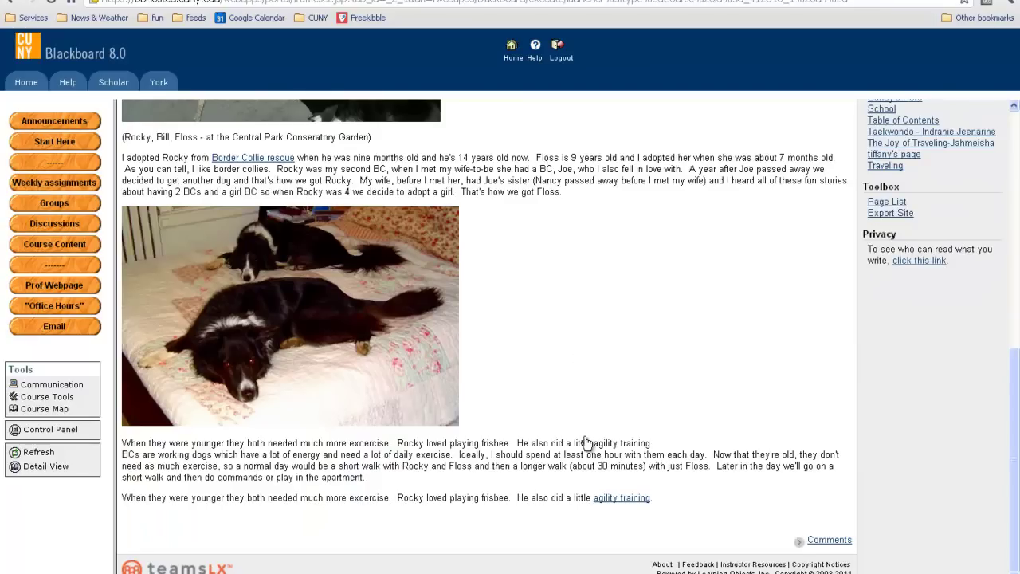
click(606, 498)
click(11, 4)
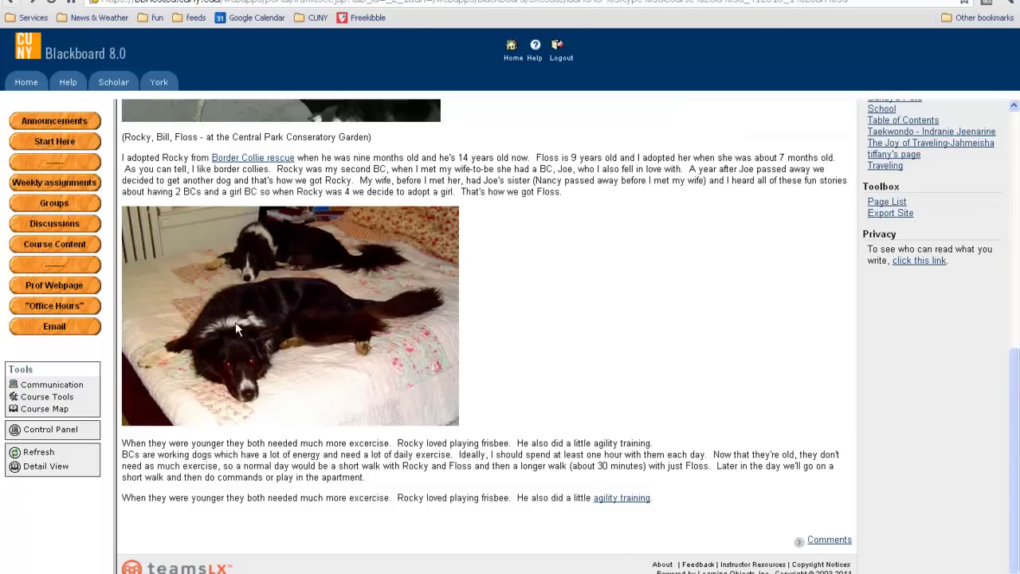
click(248, 157)
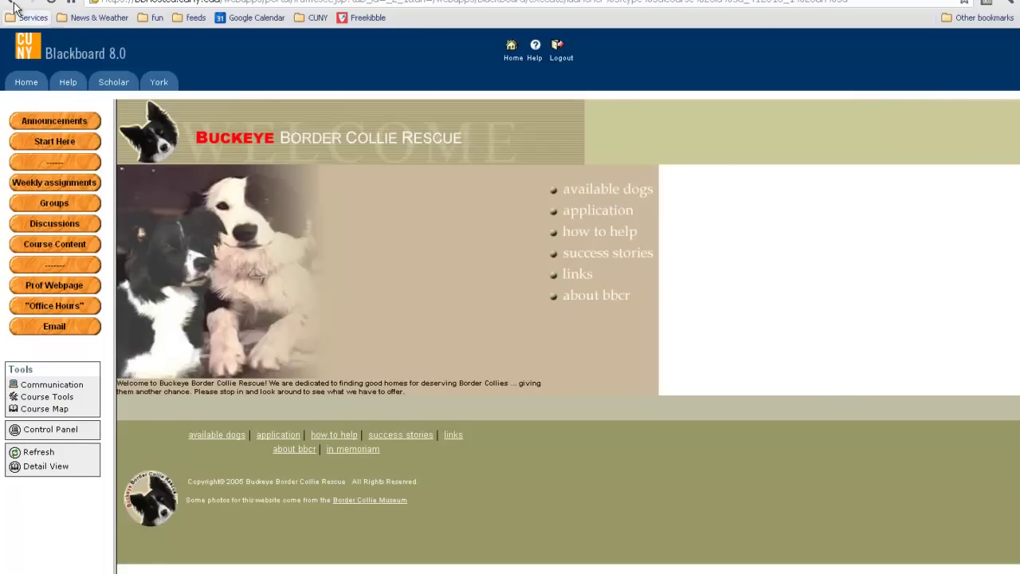
click(11, 4)
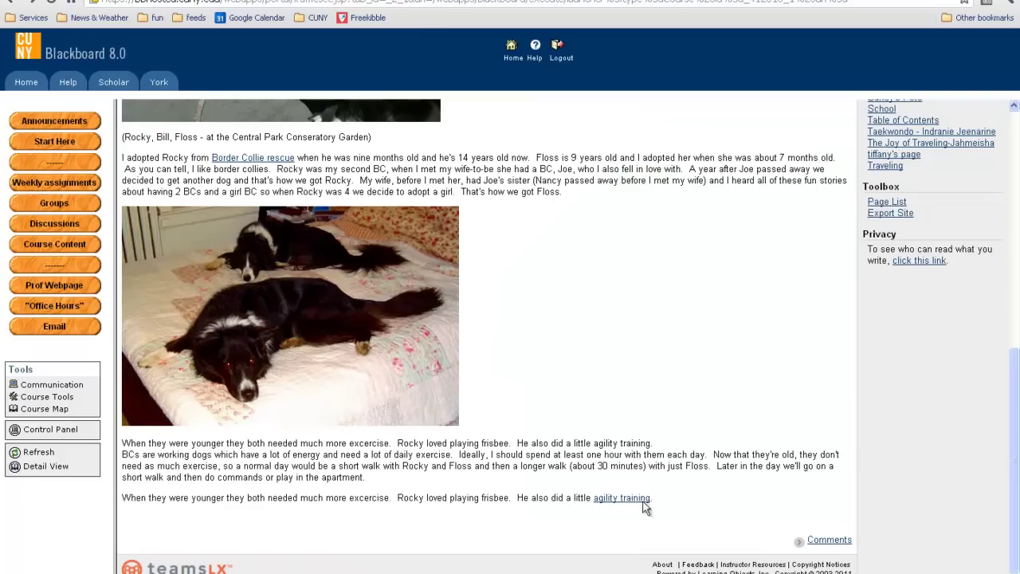
scroll(693, 388, up, 1)
scroll(691, 388, up, 3)
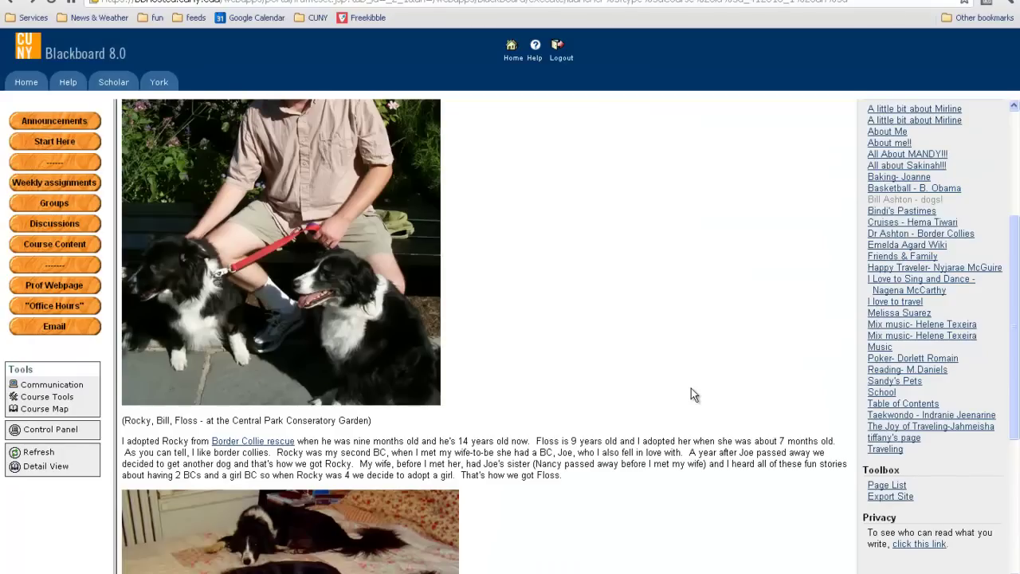
Return to the Hobby Wiki's Table of Contents from the Site Navigation list.
scroll(691, 388, up, 2)
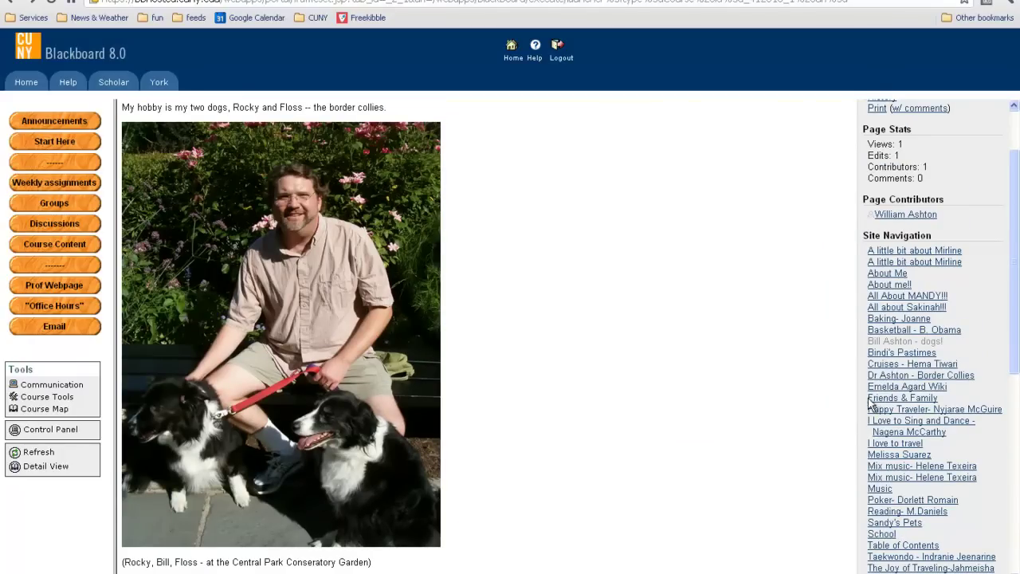
scroll(860, 461, down, 2)
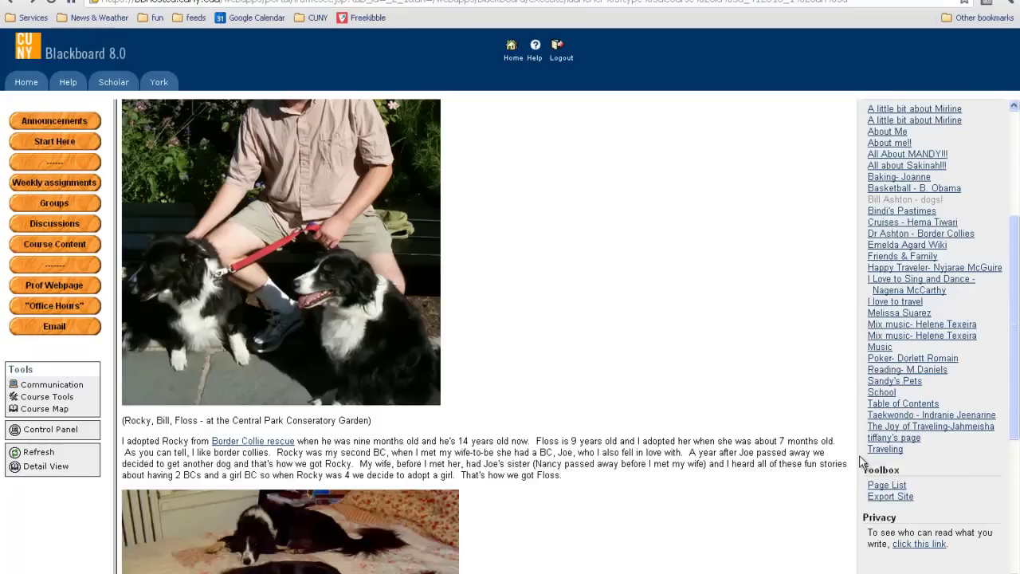
scroll(861, 461, up, 3)
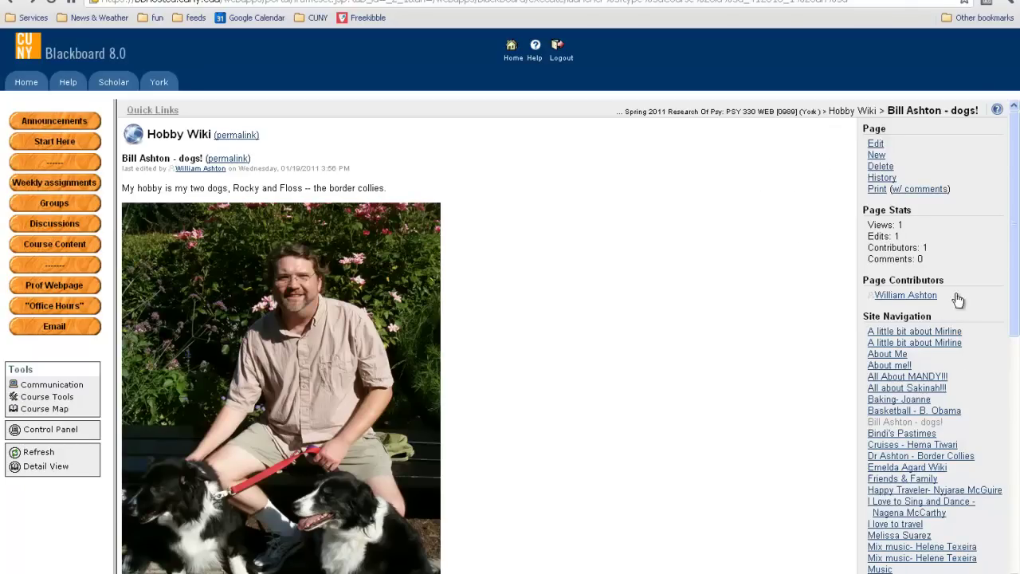
scroll(945, 392, down, 5)
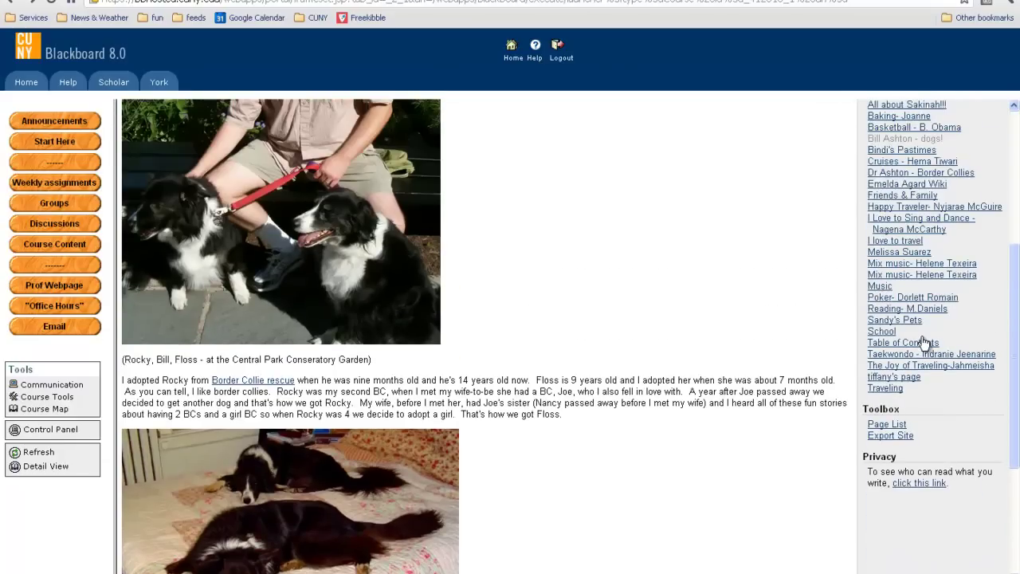
click(924, 346)
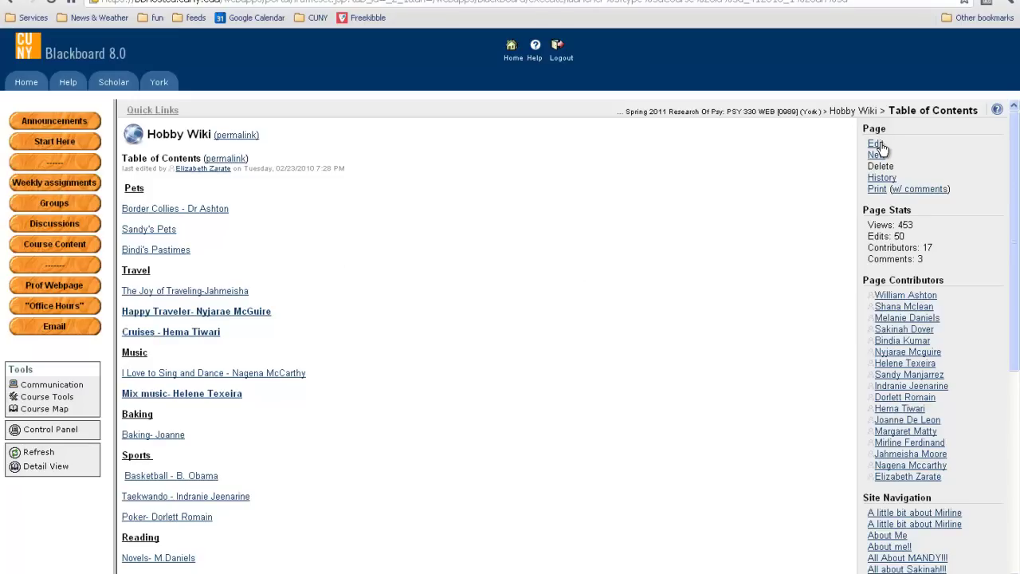
click(876, 144)
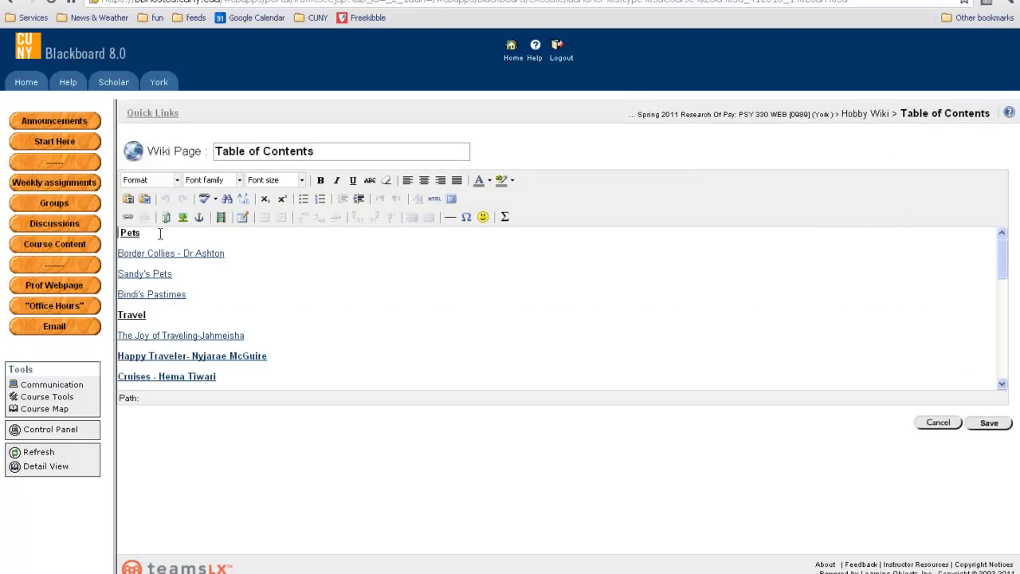
click(154, 233)
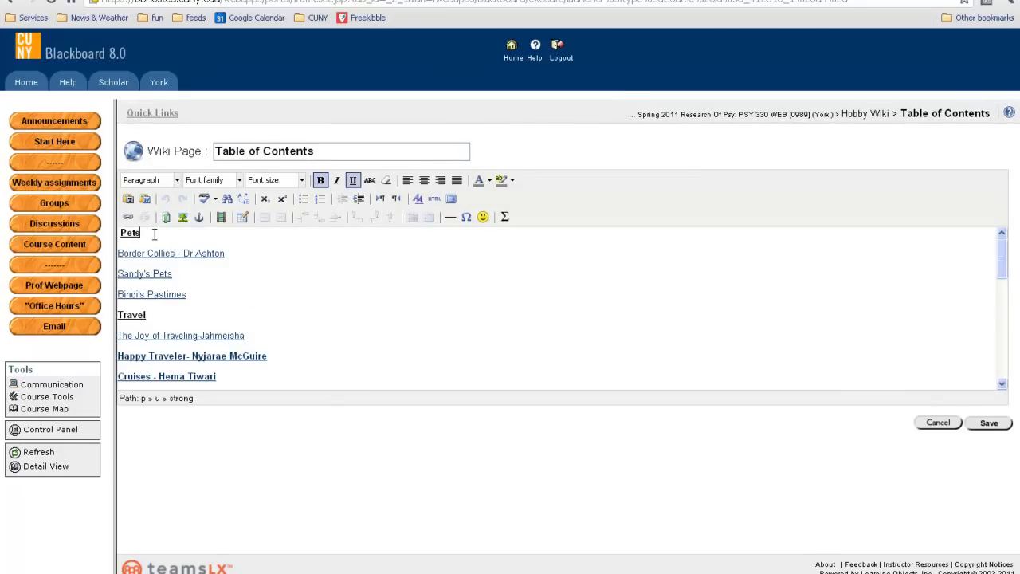
key(Return)
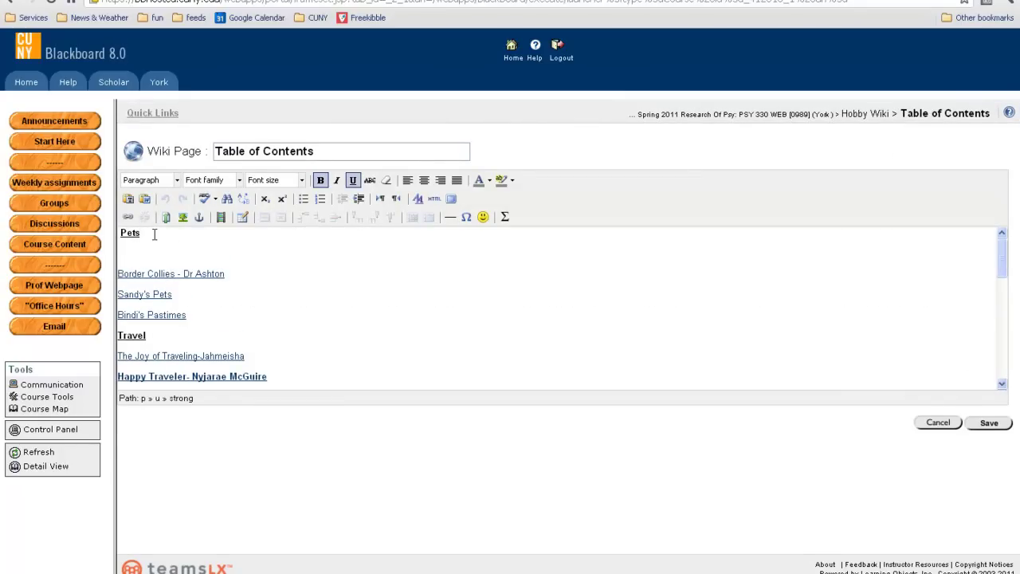
click(321, 182)
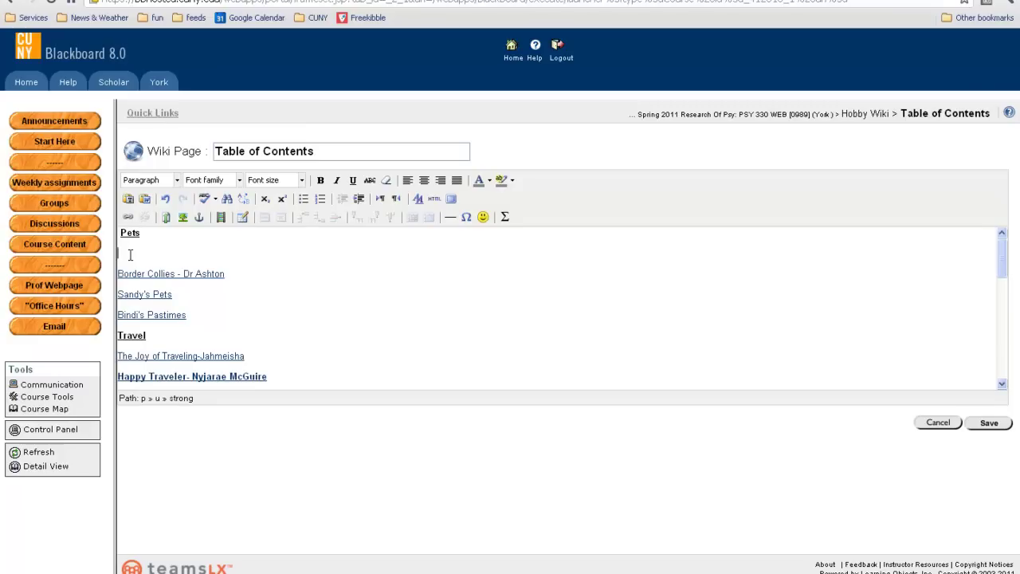
text(Bill Ashton )
text(- )
text(dogs!)
mouse_move(198, 252)
mouse_down()
mouse_move(118, 248)
mouse_move(130, 244)
mouse_up()
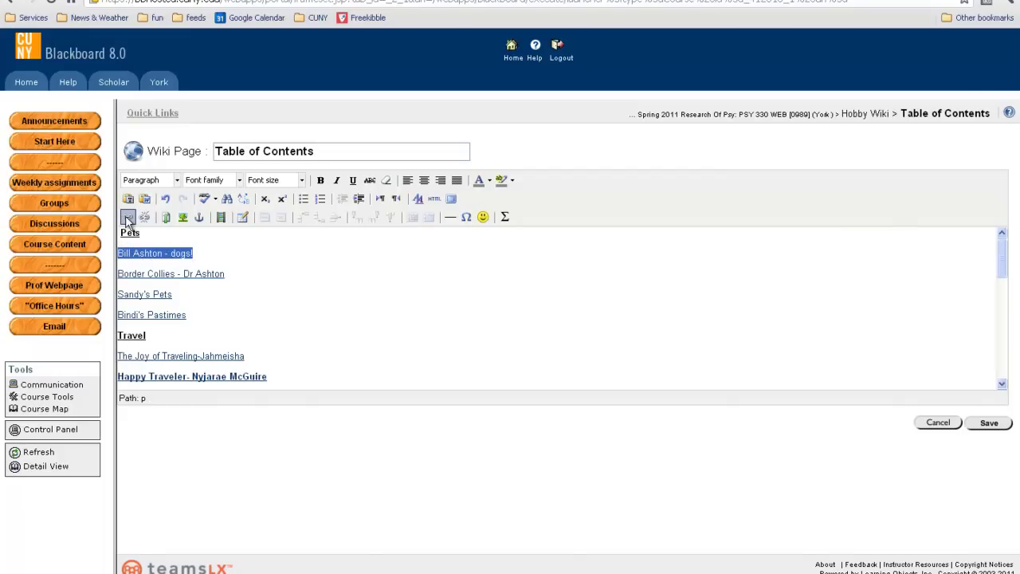
click(128, 217)
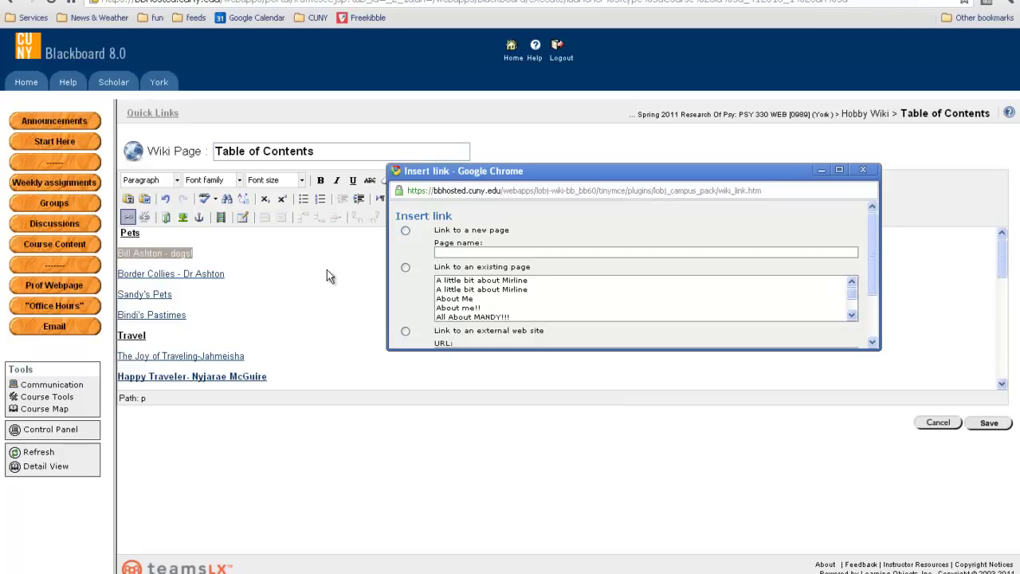
click(404, 268)
scroll(489, 296, down, 2)
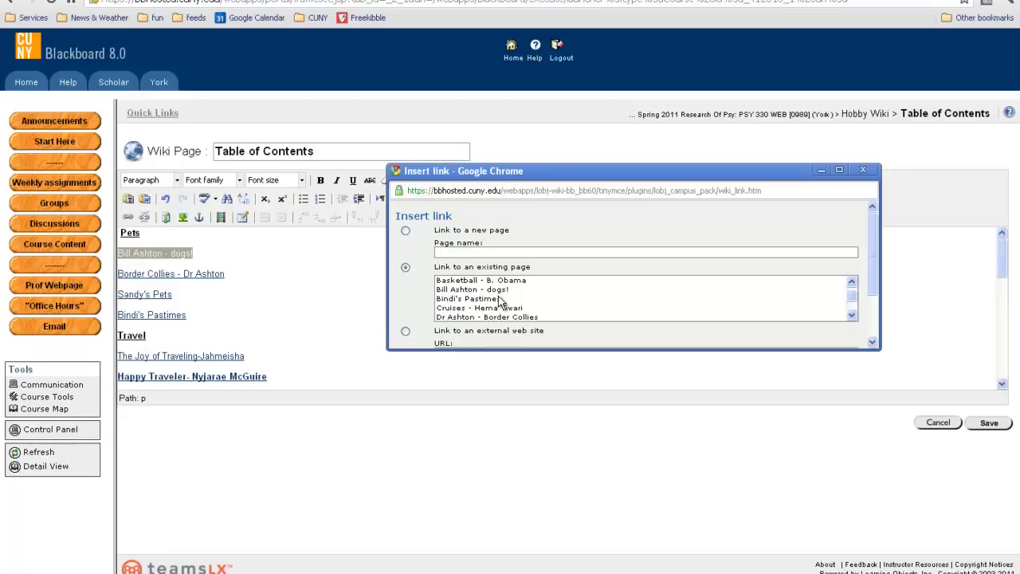
click(461, 291)
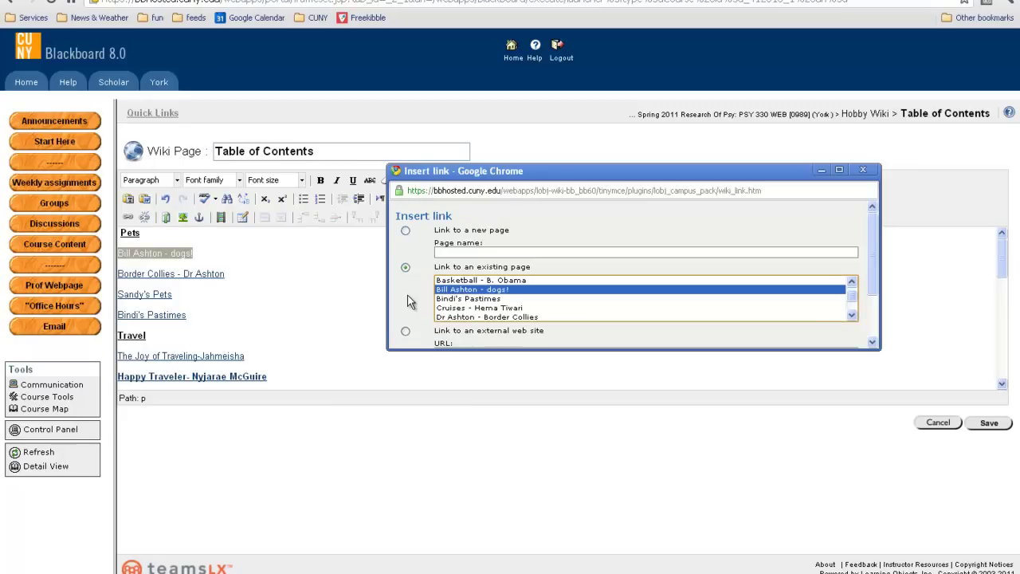
scroll(410, 301, down, 1)
click(418, 345)
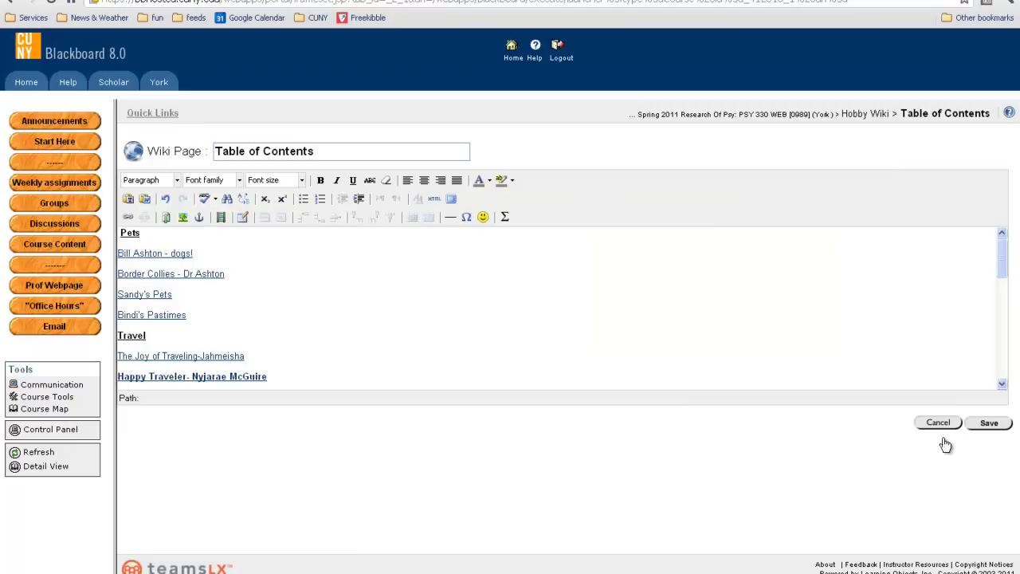
click(996, 430)
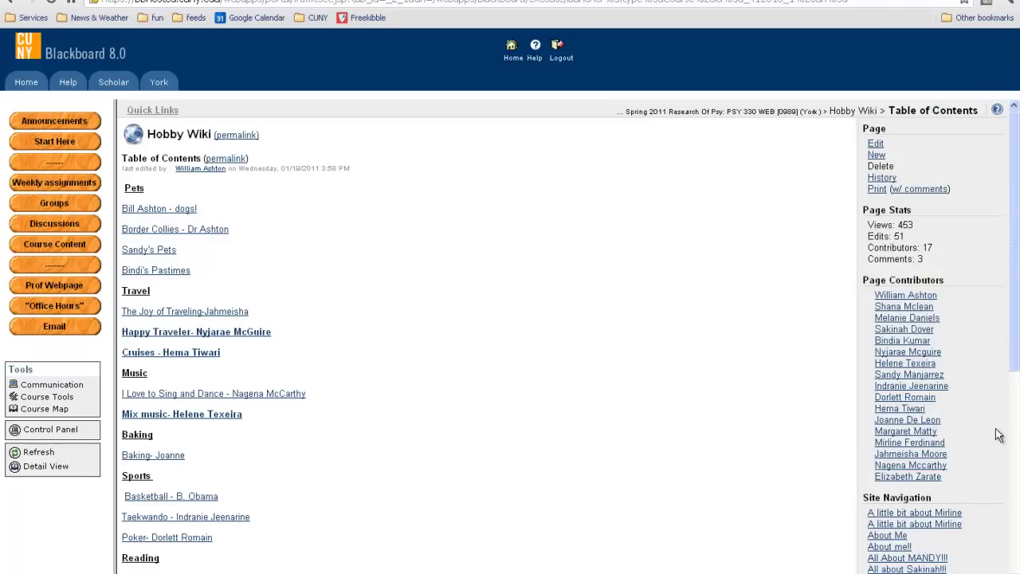
click(157, 215)
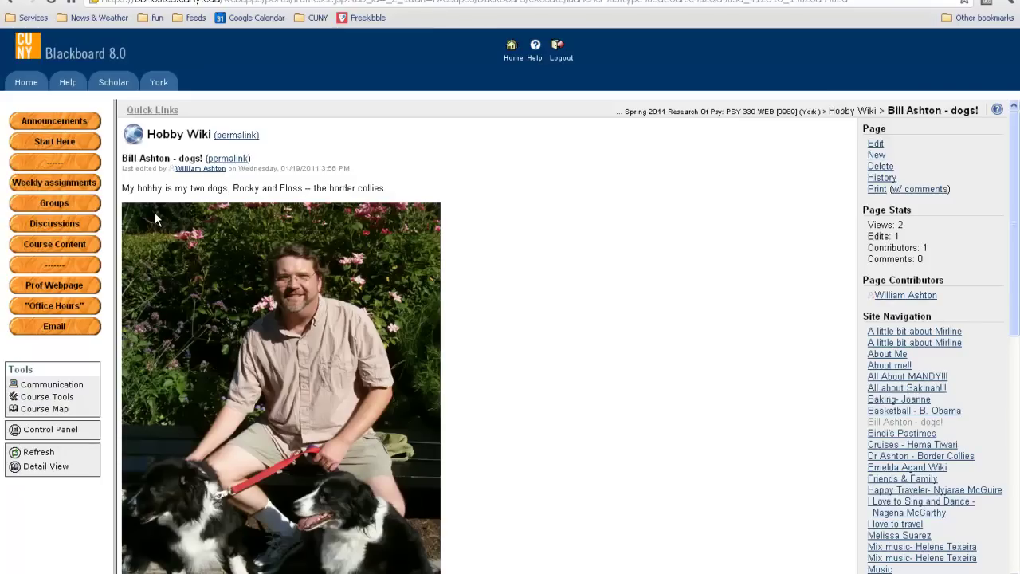
scroll(563, 302, down, 1)
scroll(564, 303, down, 2)
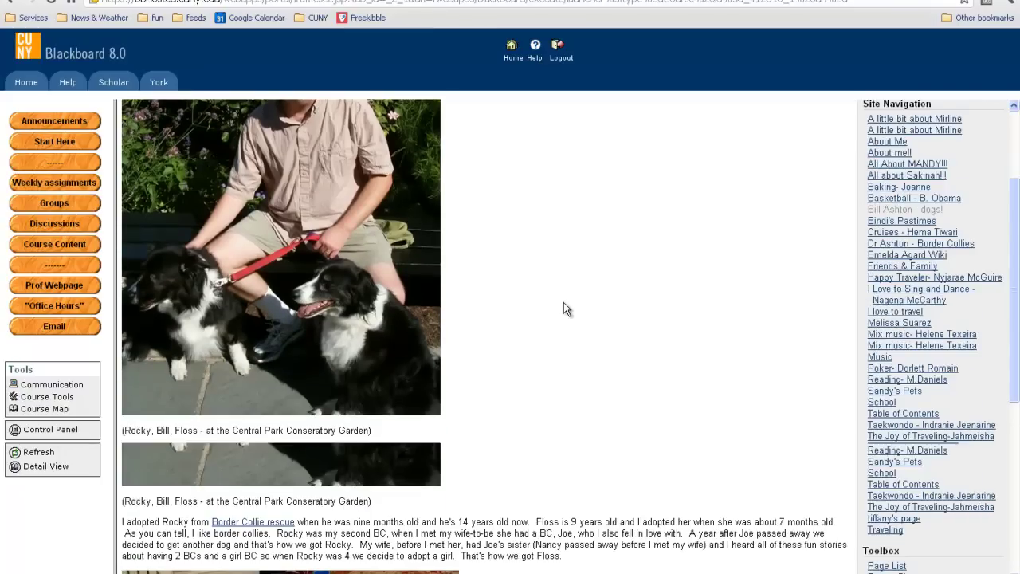
scroll(563, 303, down, 2)
scroll(563, 302, down, 3)
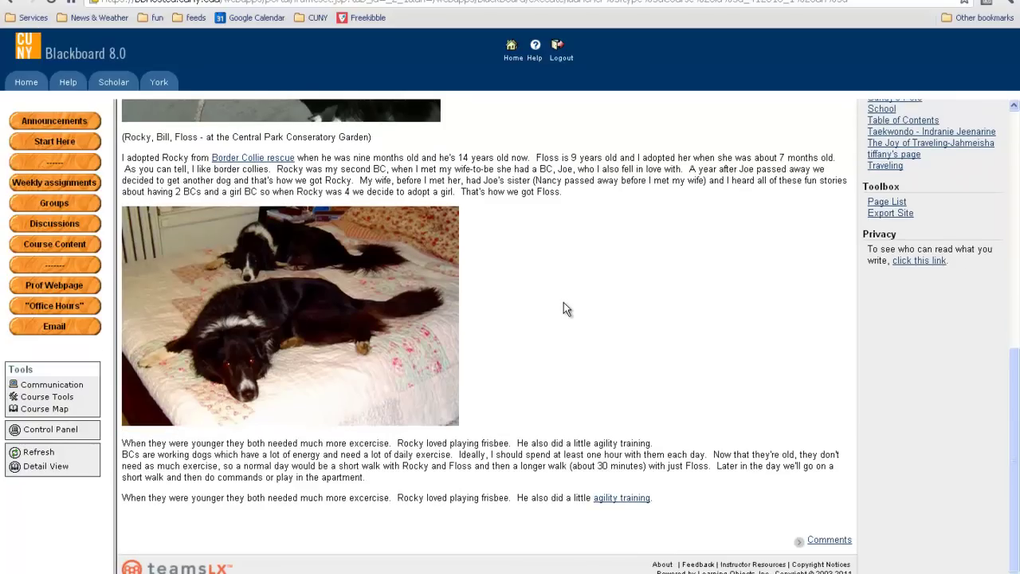
scroll(634, 350, up, 3)
scroll(633, 350, up, 3)
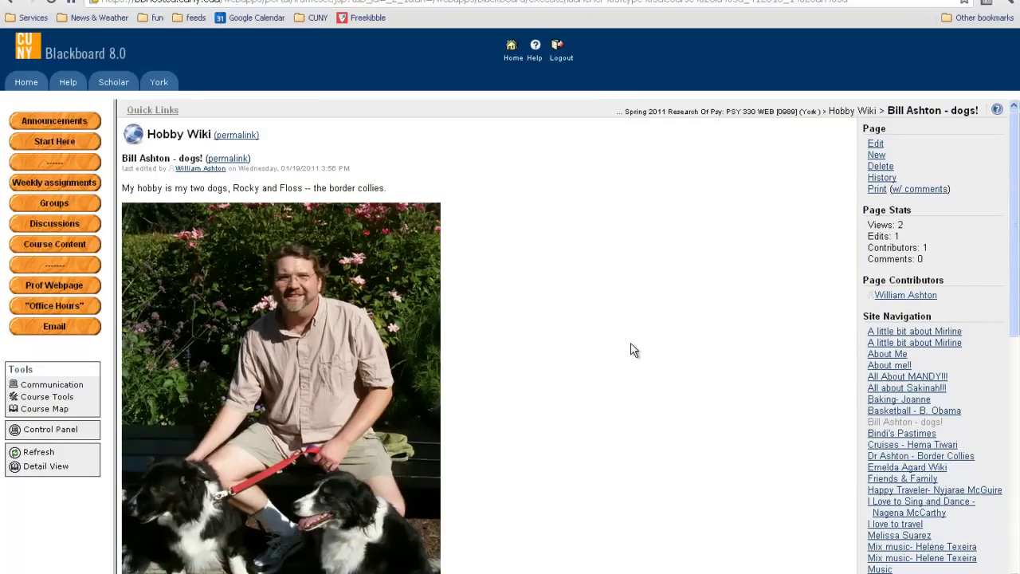